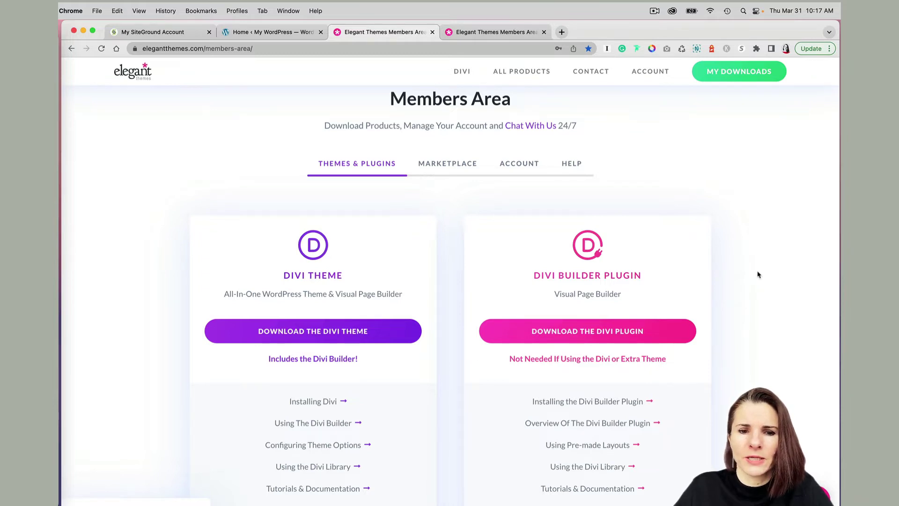
- Examine the themes and plugins offered in the members area, from Divi Theme and Divi Builder Plugin to Extra, Bloom and Monarch
{"action": "scroll", "coordinate": [759, 274], "scroll_direction": "down", "scroll_amount": 2}
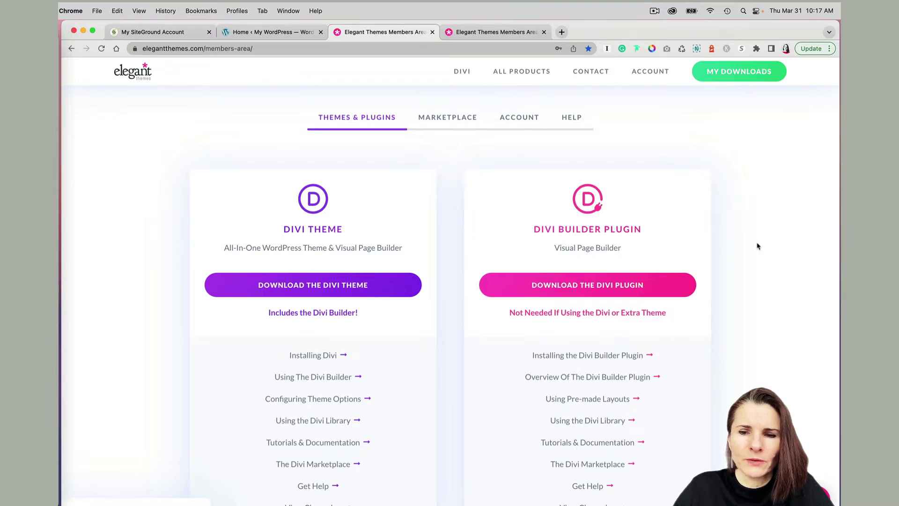
{"action": "scroll", "coordinate": [759, 246], "scroll_direction": "down", "scroll_amount": 1}
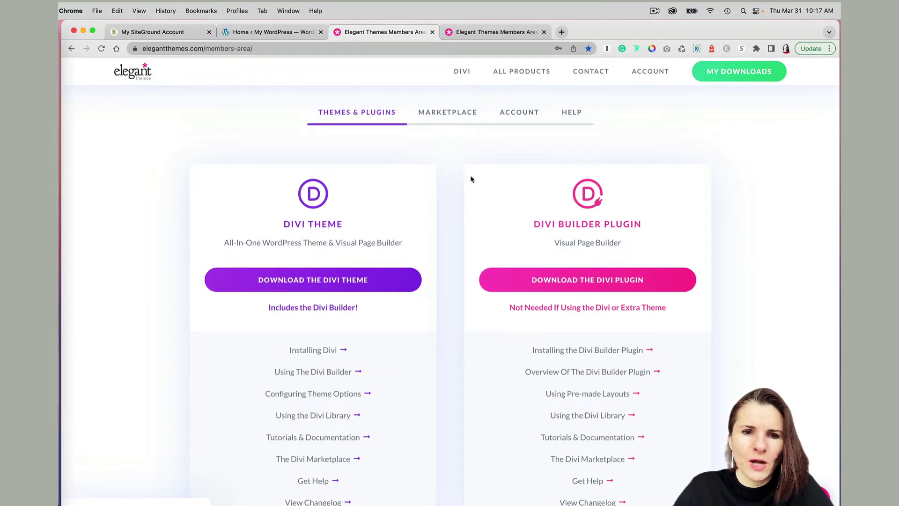
{"action": "scroll", "coordinate": [426, 237], "scroll_direction": "down", "scroll_amount": 3}
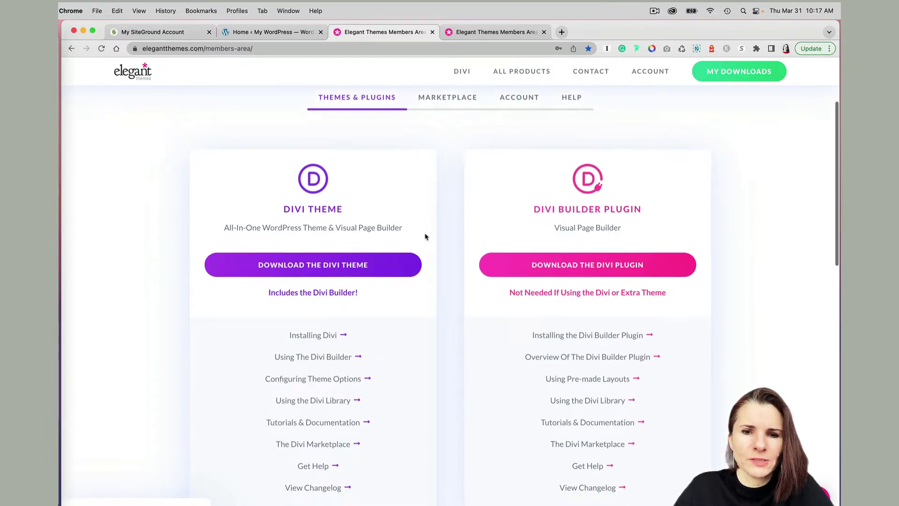
{"action": "scroll", "coordinate": [426, 237], "scroll_direction": "down", "scroll_amount": 1}
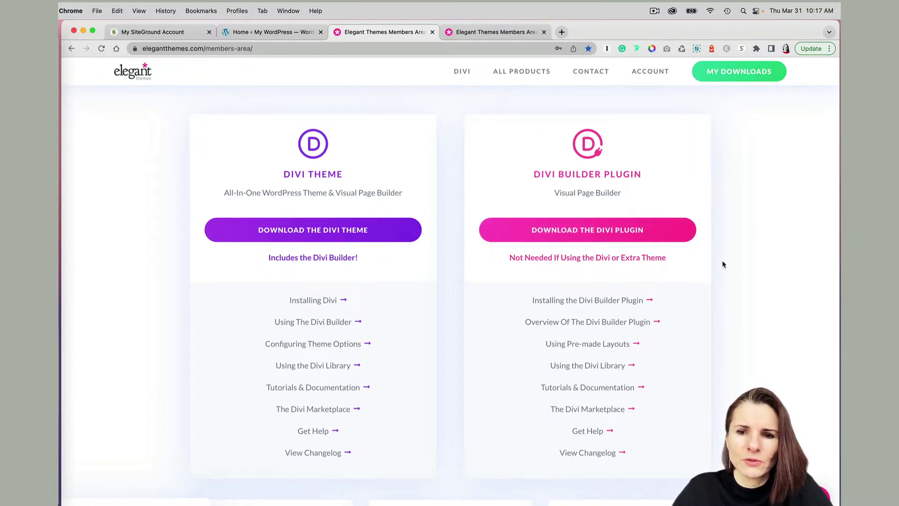
{"action": "scroll", "coordinate": [721, 291], "scroll_direction": "down", "scroll_amount": 1}
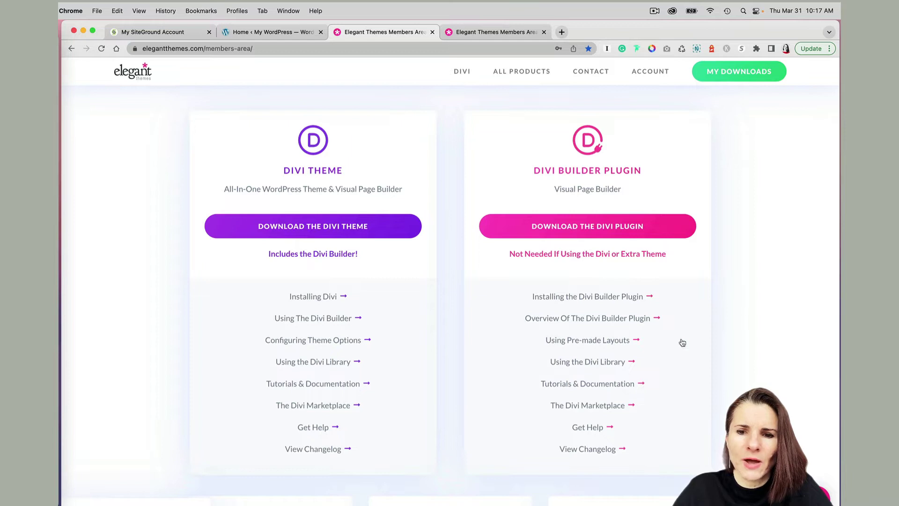
{"action": "scroll", "coordinate": [735, 367], "scroll_direction": "down", "scroll_amount": 1}
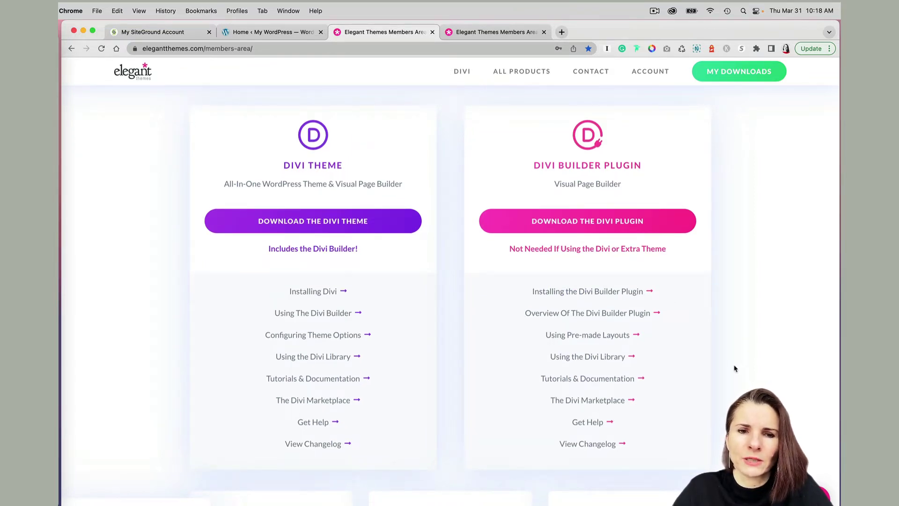
{"action": "scroll", "coordinate": [735, 368], "scroll_direction": "down", "scroll_amount": 3}
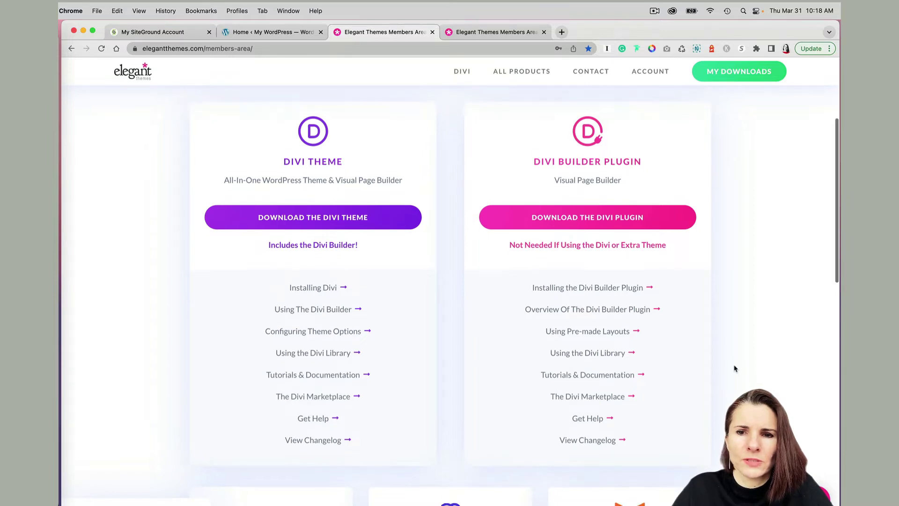
{"action": "scroll", "coordinate": [734, 368], "scroll_direction": "up", "scroll_amount": 1}
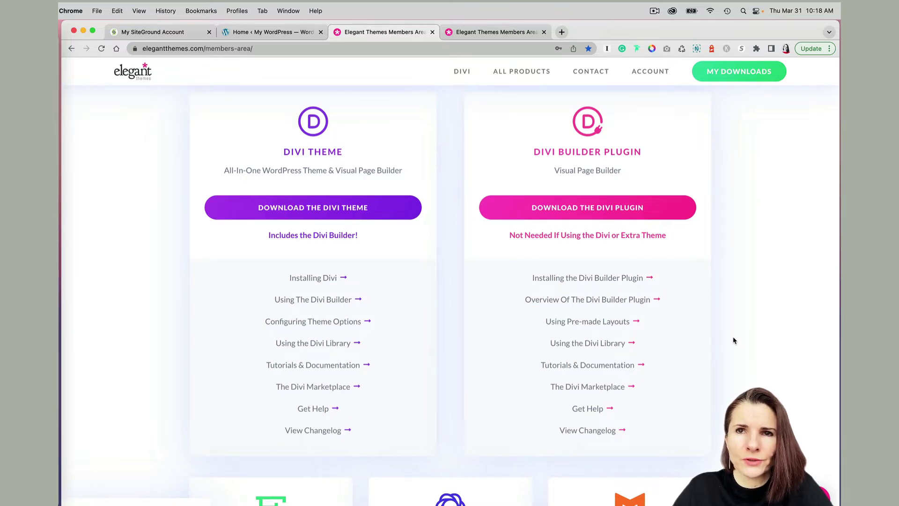
{"action": "scroll", "coordinate": [734, 340], "scroll_direction": "down", "scroll_amount": 10}
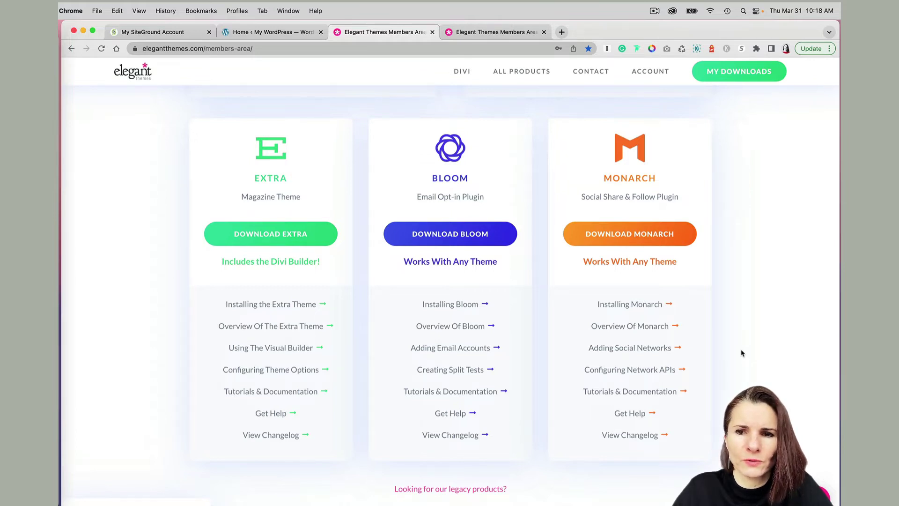
{"action": "scroll", "coordinate": [742, 353], "scroll_direction": "down", "scroll_amount": 1}
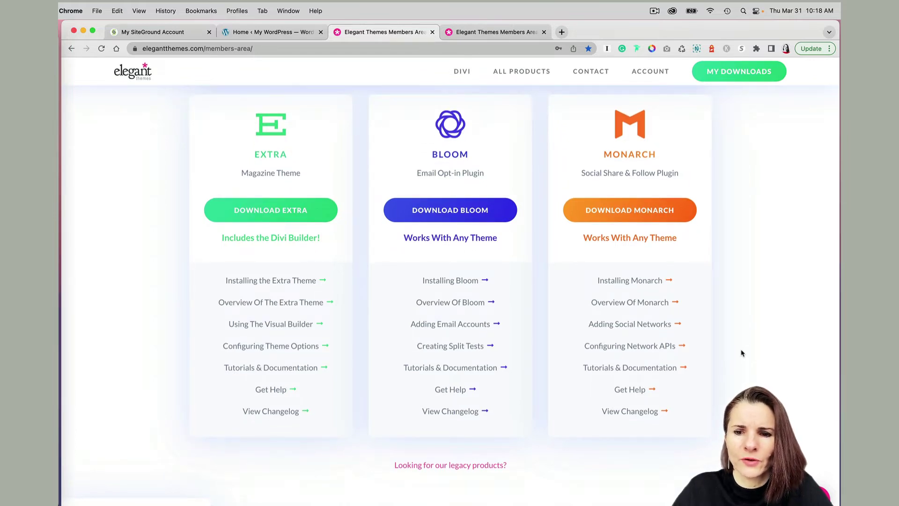
{"action": "scroll", "coordinate": [741, 352], "scroll_direction": "down", "scroll_amount": 1}
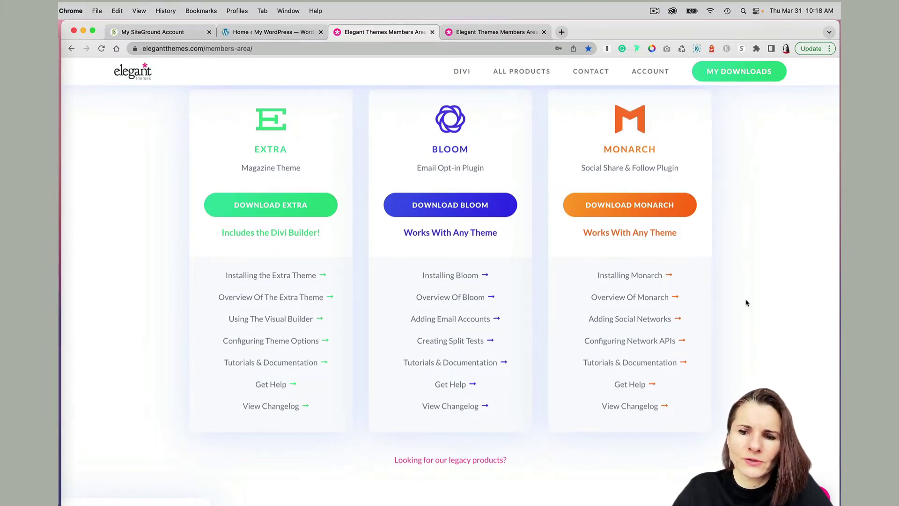
- Open Divi's Layout Library from the site footer links and review the available layout packs
{"action": "scroll", "coordinate": [735, 364], "scroll_direction": "down", "scroll_amount": 10}
{"action": "scroll", "coordinate": [735, 364], "scroll_direction": "down", "scroll_amount": 2}
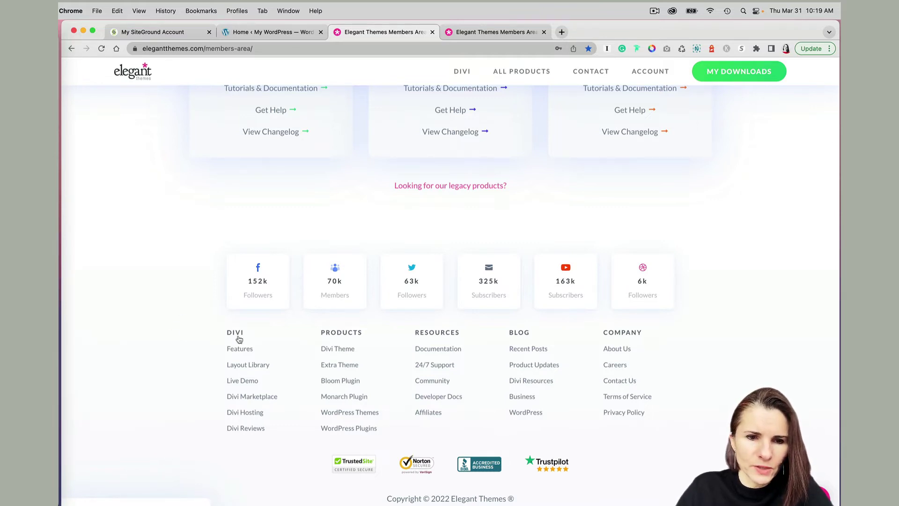
{"action": "left_click", "coordinate": [243, 369]}
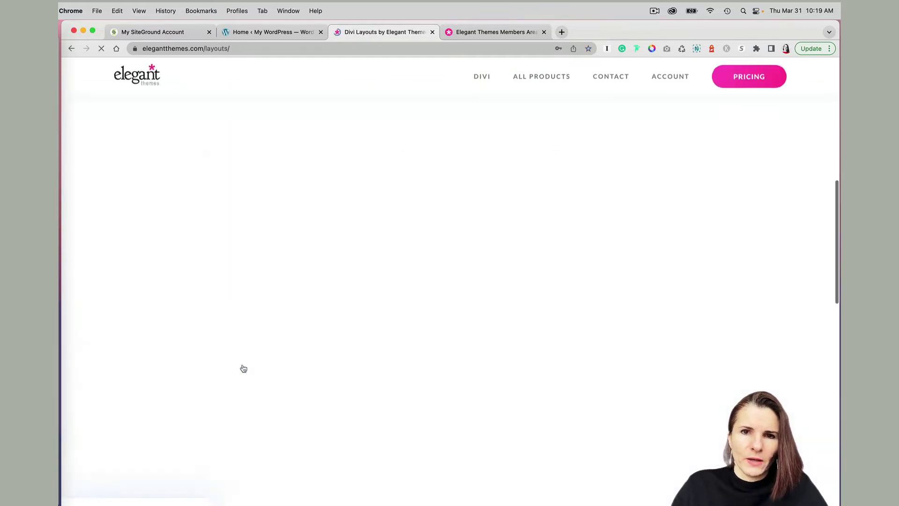
{"action": "scroll", "coordinate": [261, 283], "scroll_direction": "up", "scroll_amount": 20}
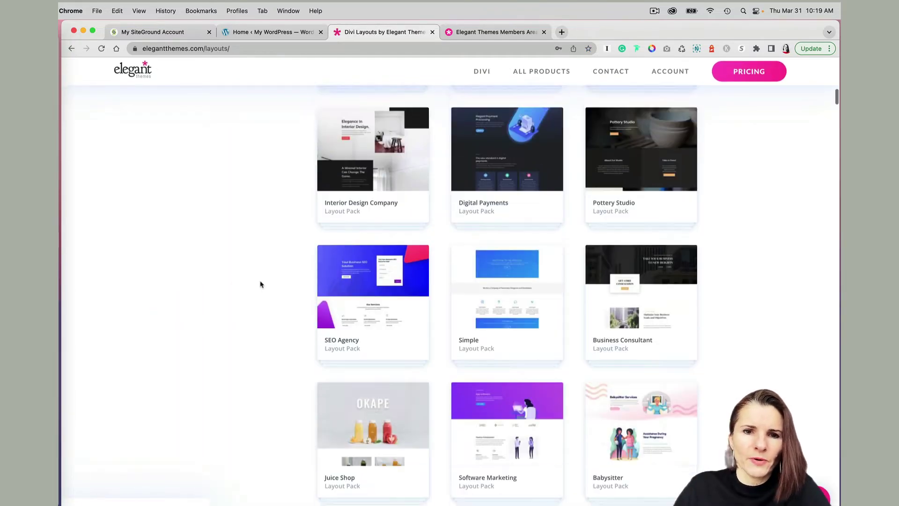
{"action": "scroll", "coordinate": [261, 283], "scroll_direction": "down", "scroll_amount": 1}
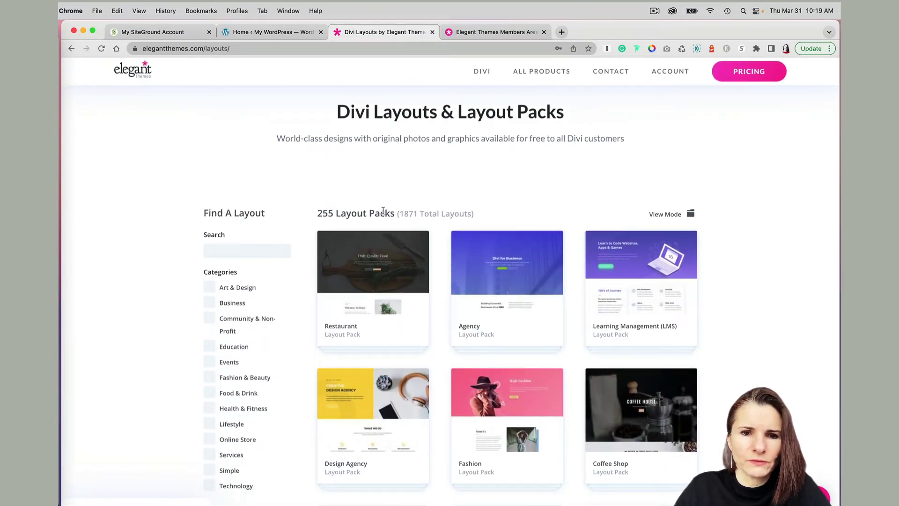
{"action": "left_click_drag", "start_coordinate": [397, 215], "coordinate": [318, 215]}
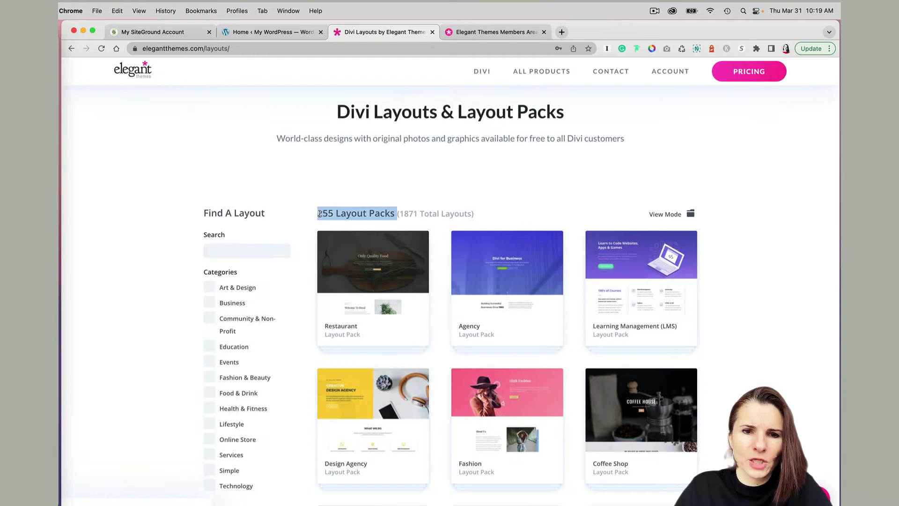
{"action": "scroll", "coordinate": [557, 181], "scroll_direction": "down", "scroll_amount": 1}
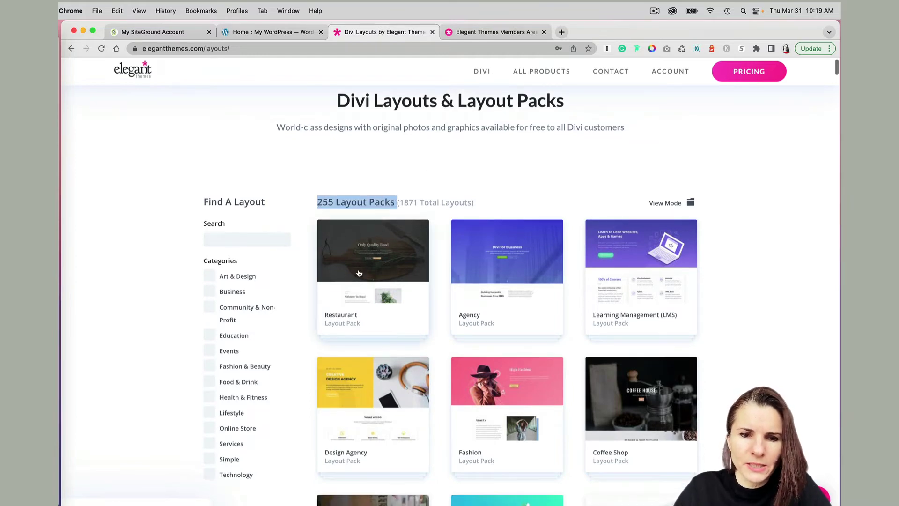
- Open the Design Agency layout pack and preview its Blog page layout from start to end
{"action": "left_click", "coordinate": [361, 408]}
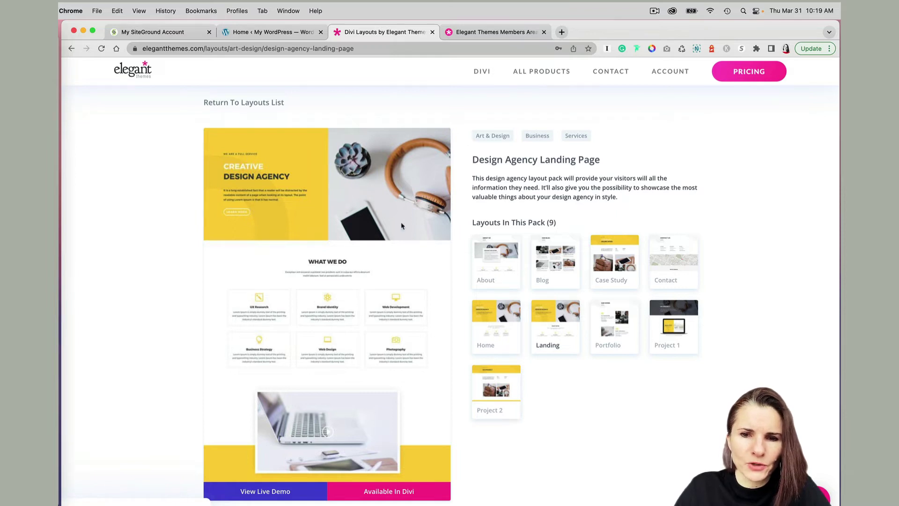
{"action": "left_click", "coordinate": [499, 344]}
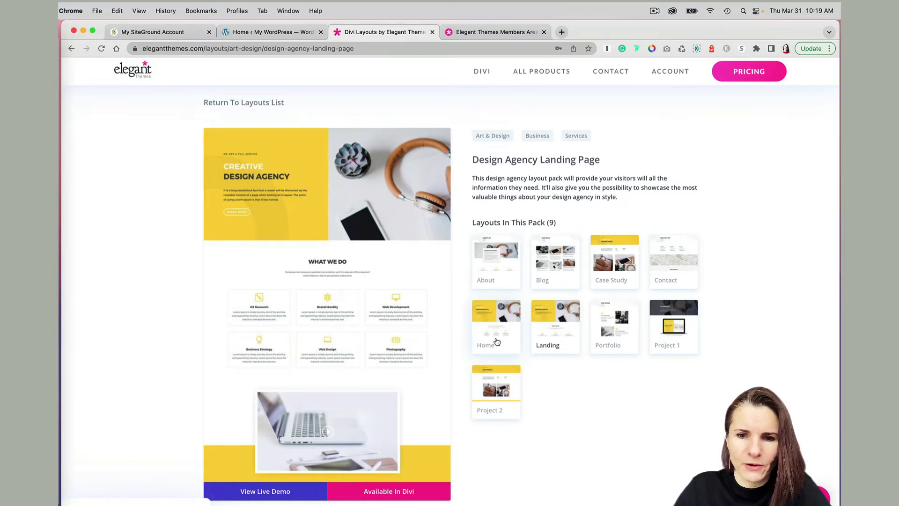
{"action": "left_click", "coordinate": [516, 273]}
{"action": "left_click", "coordinate": [556, 273]}
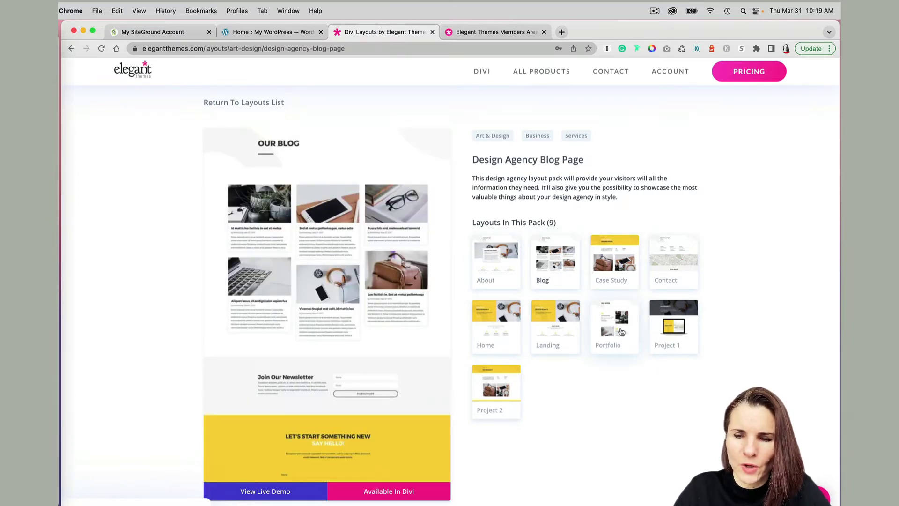
{"action": "scroll", "coordinate": [402, 384], "scroll_direction": "down", "scroll_amount": 5}
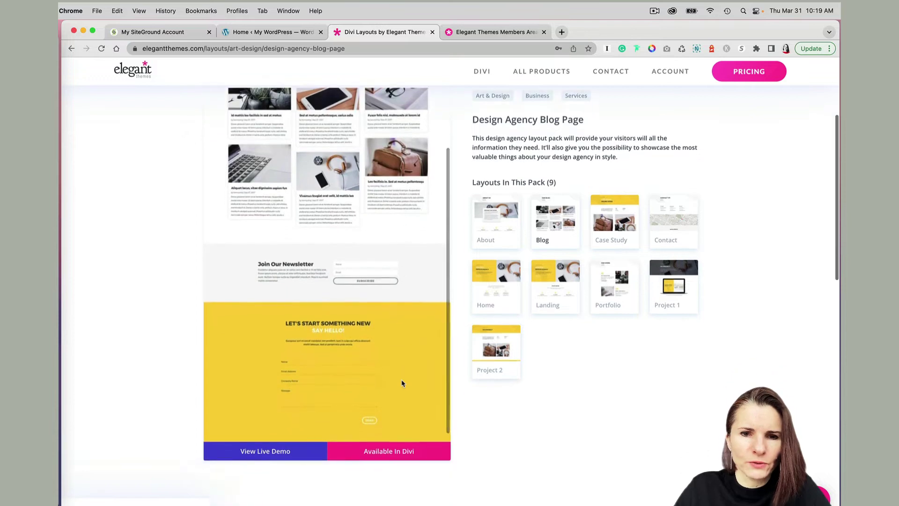
{"action": "scroll", "coordinate": [402, 383], "scroll_direction": "up", "scroll_amount": 5}
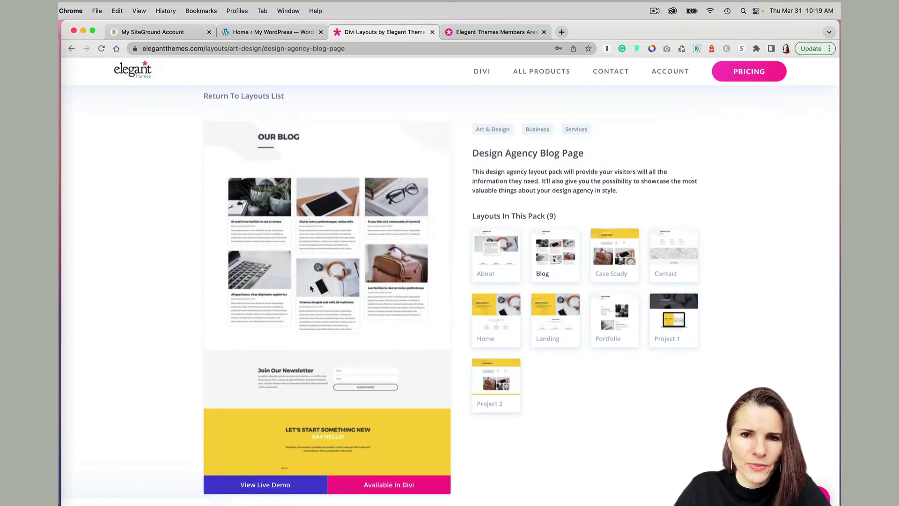
- Open the live demo of the Design Agency Blog page and look through the whole page
{"action": "left_click", "coordinate": [269, 491]}
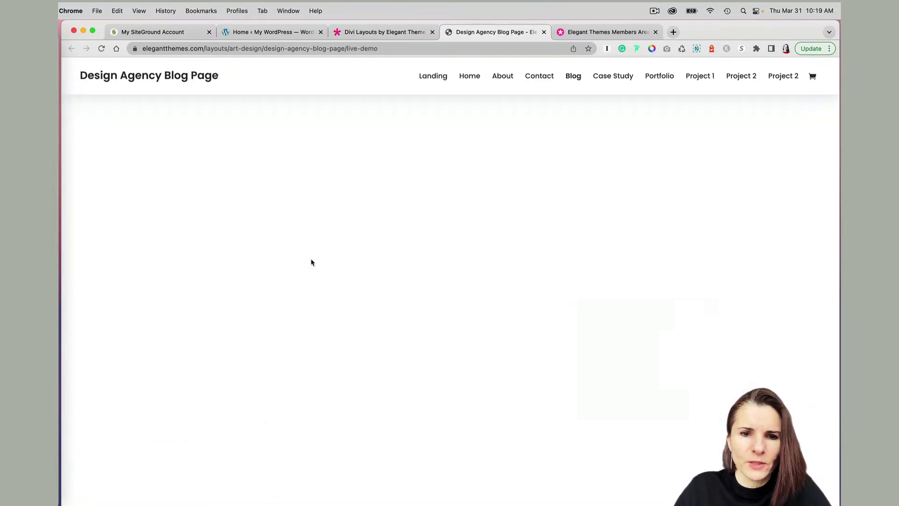
{"action": "scroll", "coordinate": [774, 238], "scroll_direction": "down", "scroll_amount": 15}
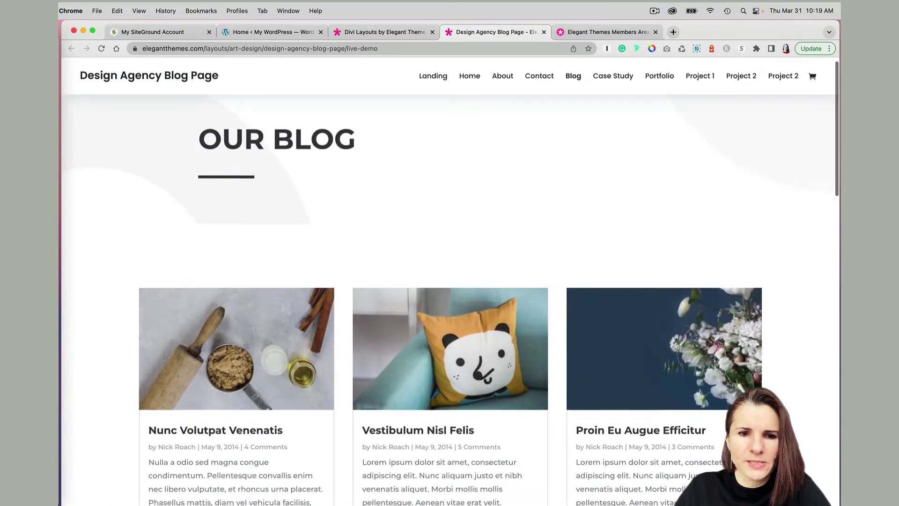
{"action": "scroll", "coordinate": [449, 293], "scroll_direction": "down", "scroll_amount": 10}
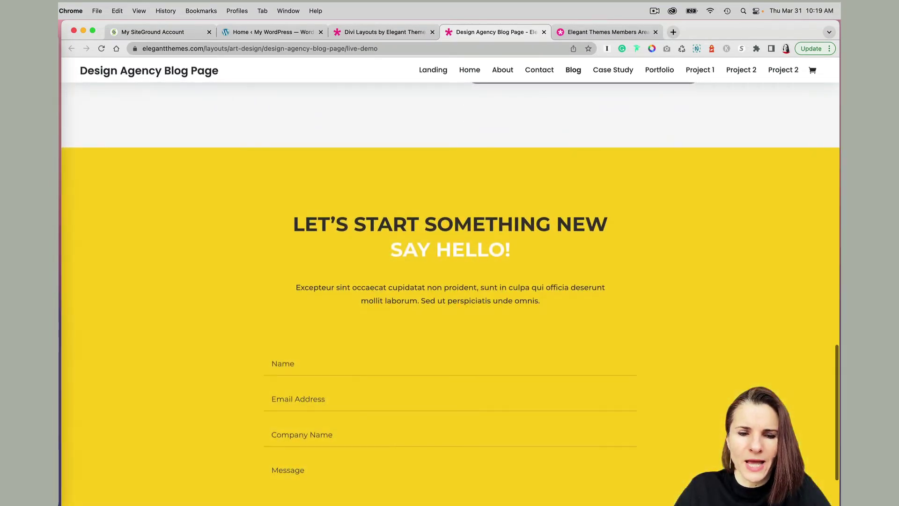
{"action": "scroll", "coordinate": [450, 294], "scroll_direction": "up", "scroll_amount": 15}
{"action": "scroll", "coordinate": [524, 172], "scroll_direction": "up", "scroll_amount": 10}
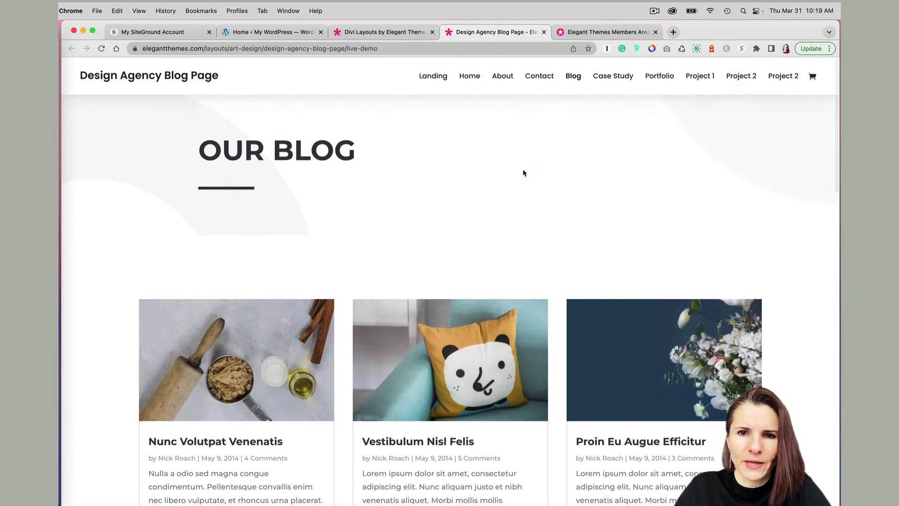
- View the Contact and About pages of the Design Agency live demo
{"action": "left_click", "coordinate": [539, 76]}
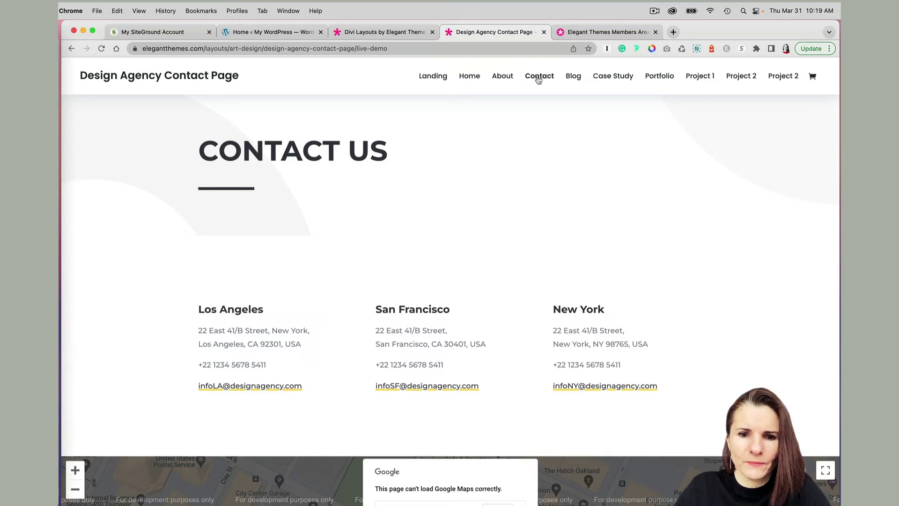
{"action": "scroll", "coordinate": [514, 187], "scroll_direction": "down", "scroll_amount": 8}
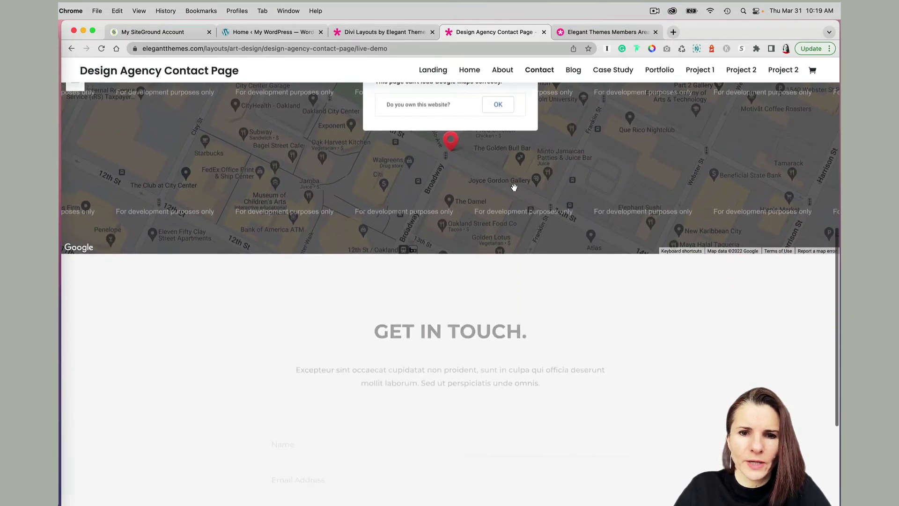
{"action": "left_click", "coordinate": [503, 71]}
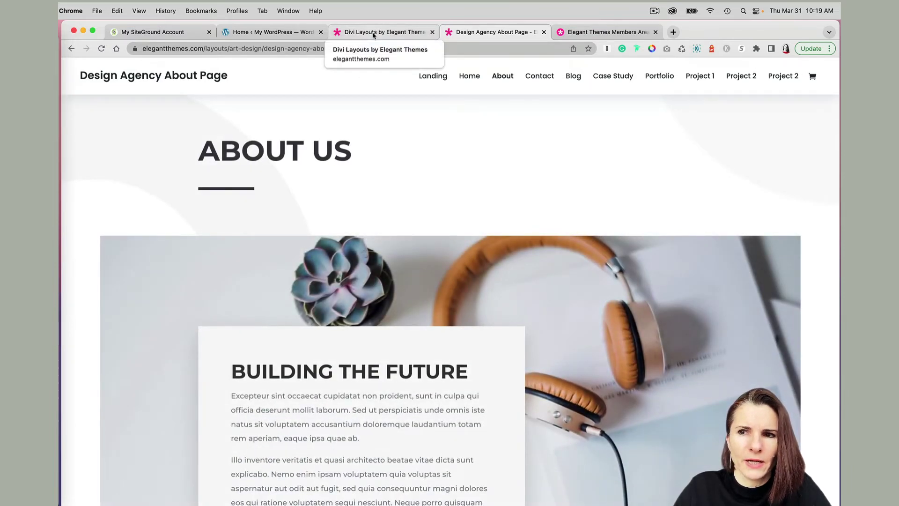
- Return to the Divi Layouts page, open Divi's Live Demo from the footer links, and start building to view the demo page
{"action": "left_click", "coordinate": [374, 33]}
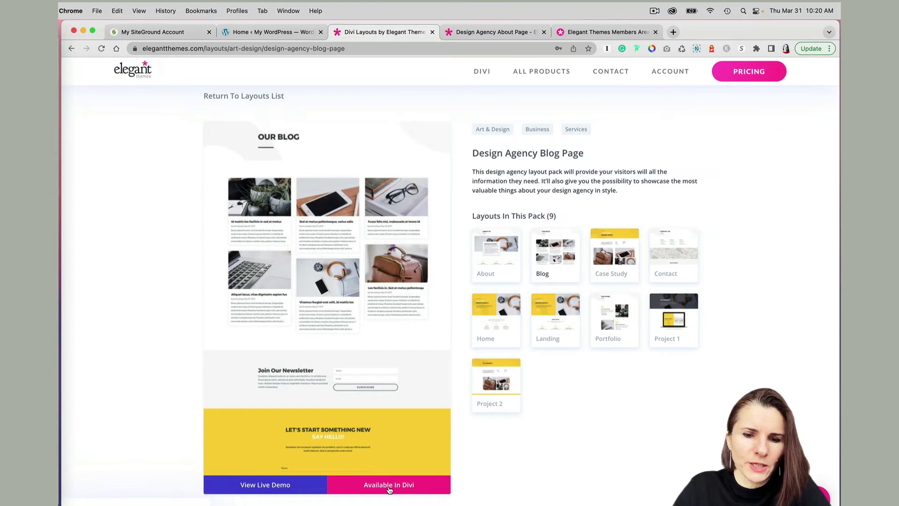
{"action": "scroll", "coordinate": [388, 489], "scroll_direction": "down", "scroll_amount": 1}
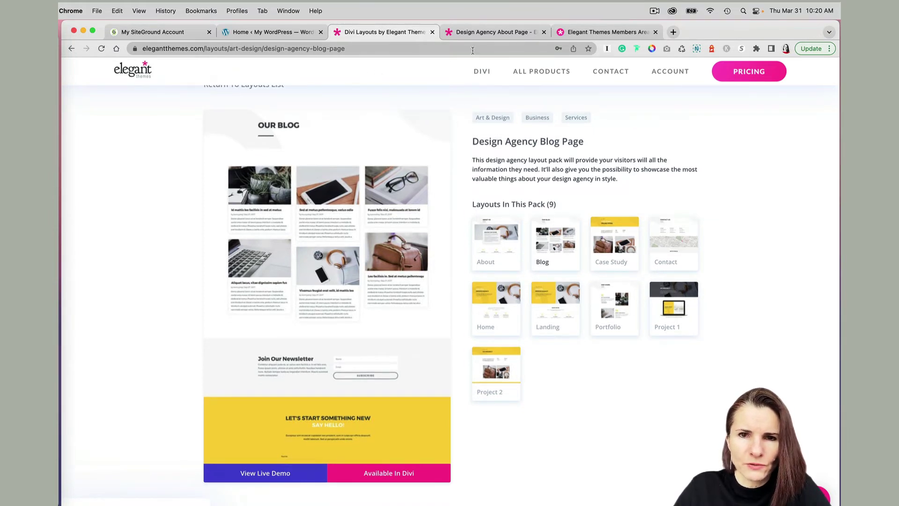
{"action": "scroll", "coordinate": [489, 242], "scroll_direction": "down", "scroll_amount": 15}
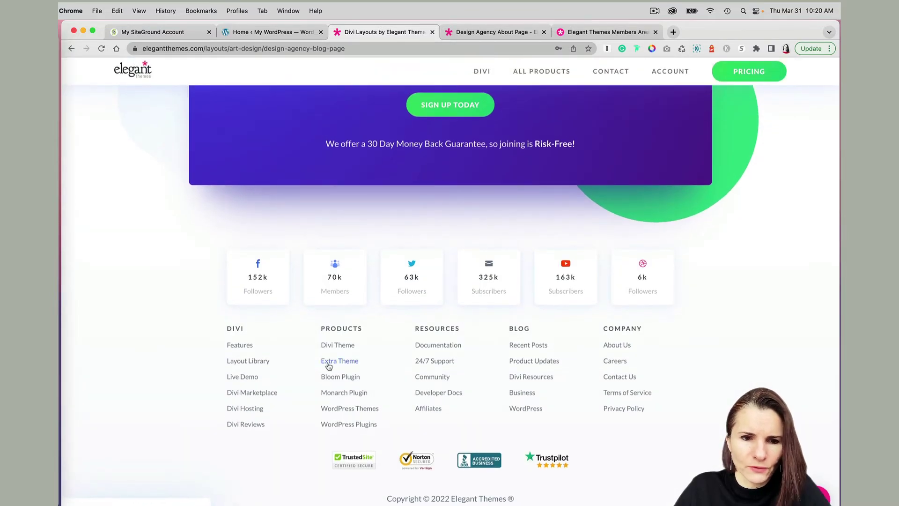
{"action": "left_click", "coordinate": [239, 378]}
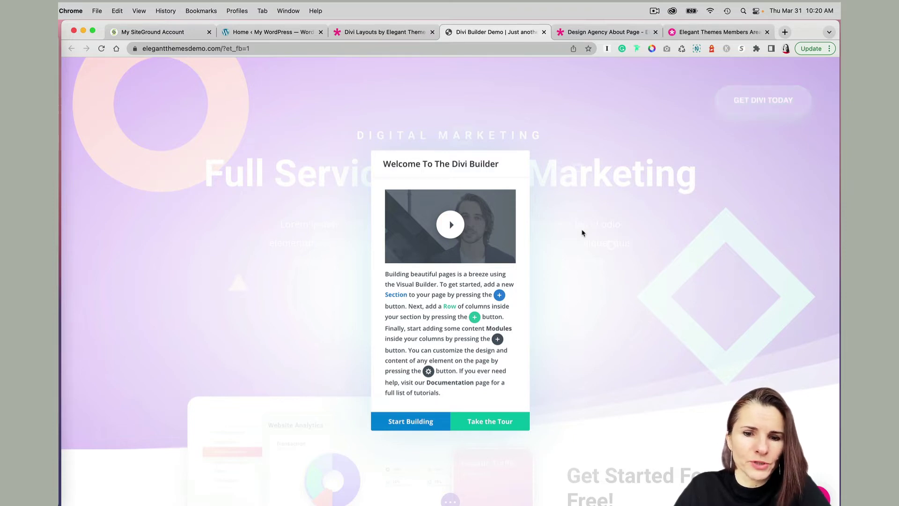
{"action": "left_click", "coordinate": [404, 427]}
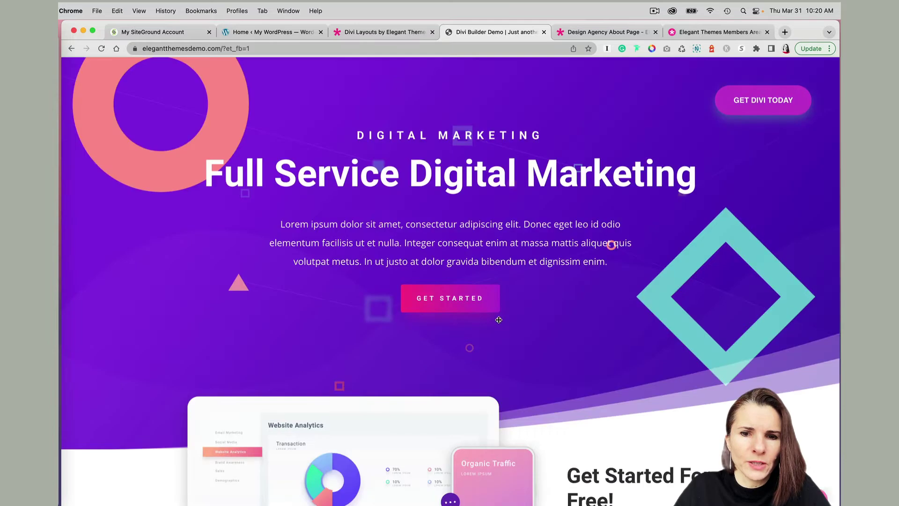
{"action": "scroll", "coordinate": [499, 319], "scroll_direction": "down", "scroll_amount": 8}
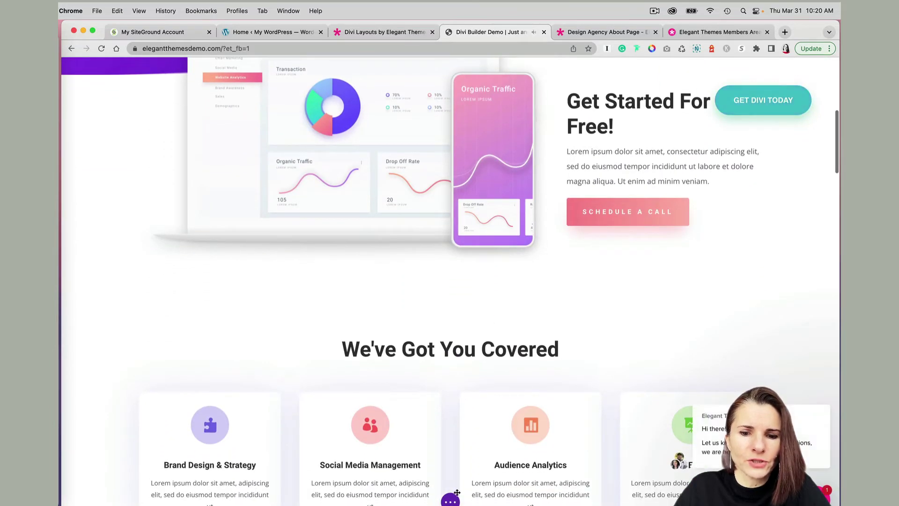
- Expand the Divi Builder's page controls and look through the demo page down to the Success Stories section
{"action": "left_click", "coordinate": [451, 501]}
{"action": "scroll", "coordinate": [468, 356], "scroll_direction": "down", "scroll_amount": 4}
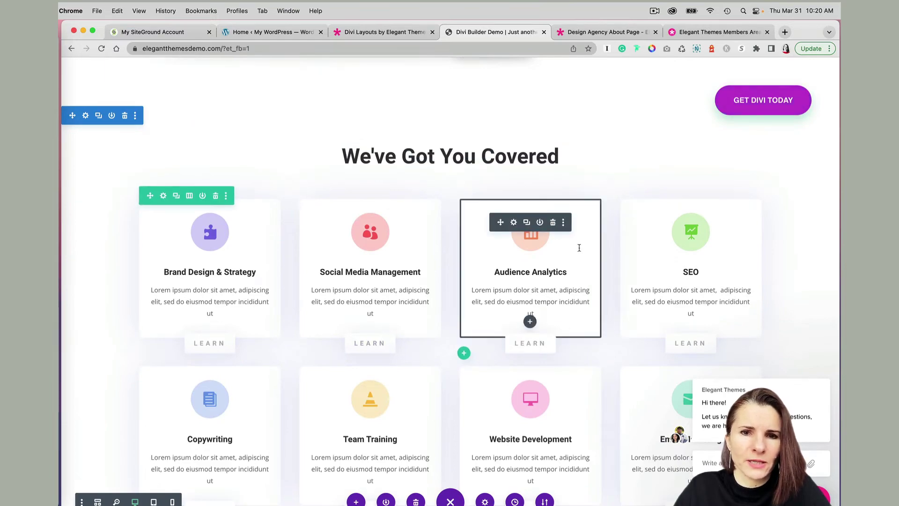
{"action": "scroll", "coordinate": [766, 296], "scroll_direction": "down", "scroll_amount": 7}
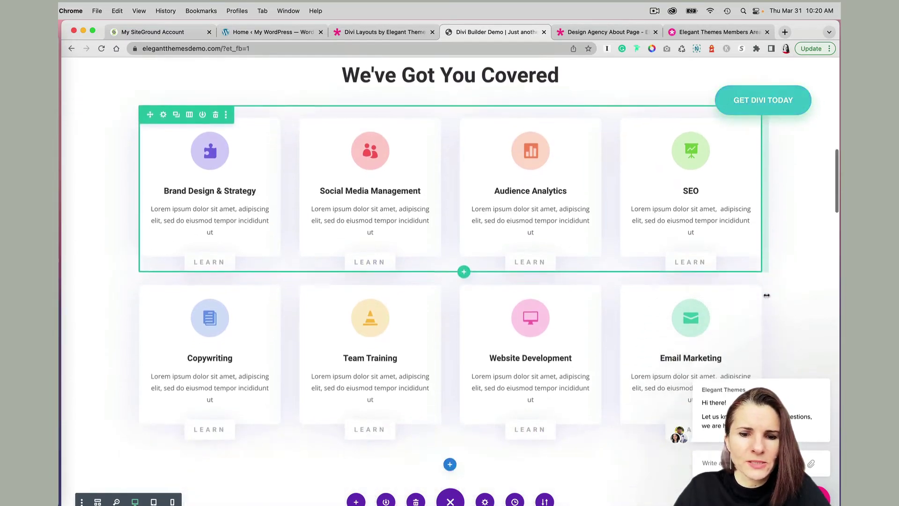
{"action": "scroll", "coordinate": [766, 295], "scroll_direction": "down", "scroll_amount": 15}
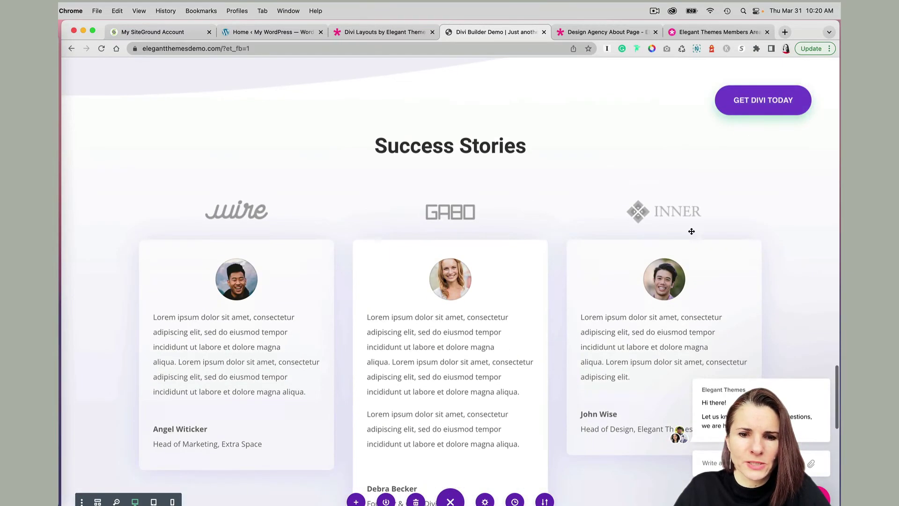
- Return to the Divi Layouts page, open the Divi Marketplace from the footer links, and look through its featured products
{"action": "left_click", "coordinate": [393, 34]}
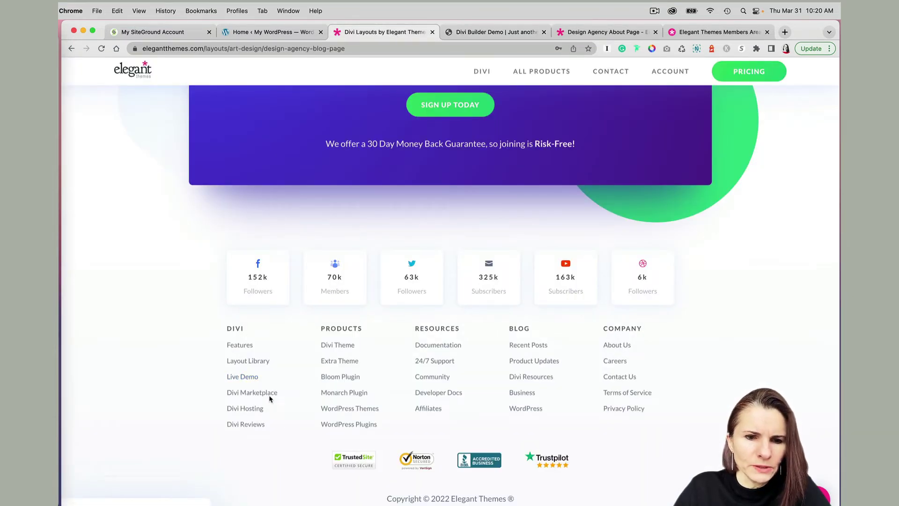
{"action": "left_click", "coordinate": [266, 397]}
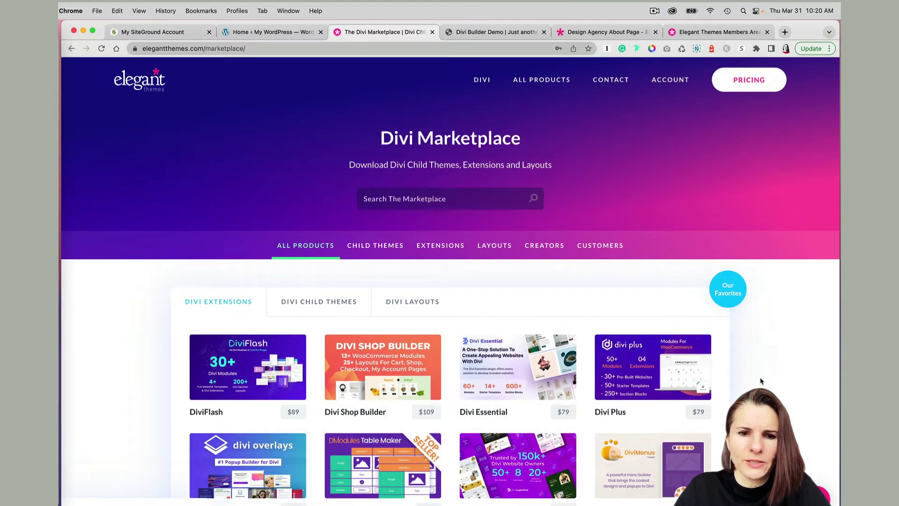
{"action": "scroll", "coordinate": [761, 380], "scroll_direction": "down", "scroll_amount": 2}
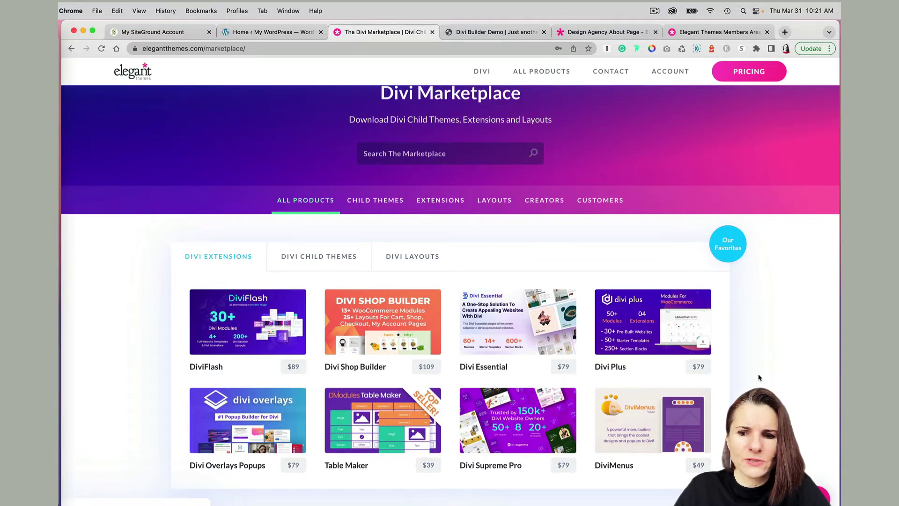
{"action": "scroll", "coordinate": [760, 377], "scroll_direction": "down", "scroll_amount": 10}
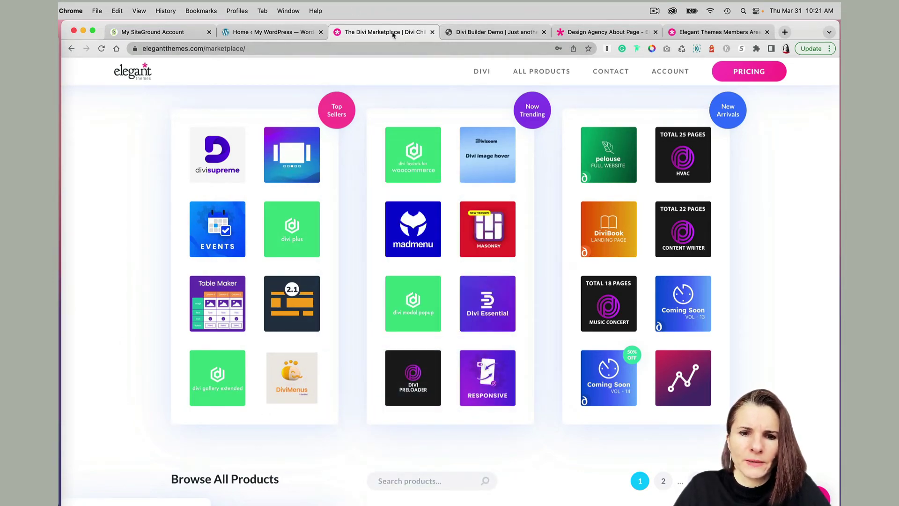
- Open the Divi Resources blog category from the marketplace page's footer links and view its posts
{"action": "scroll", "coordinate": [581, 323], "scroll_direction": "down", "scroll_amount": 20}
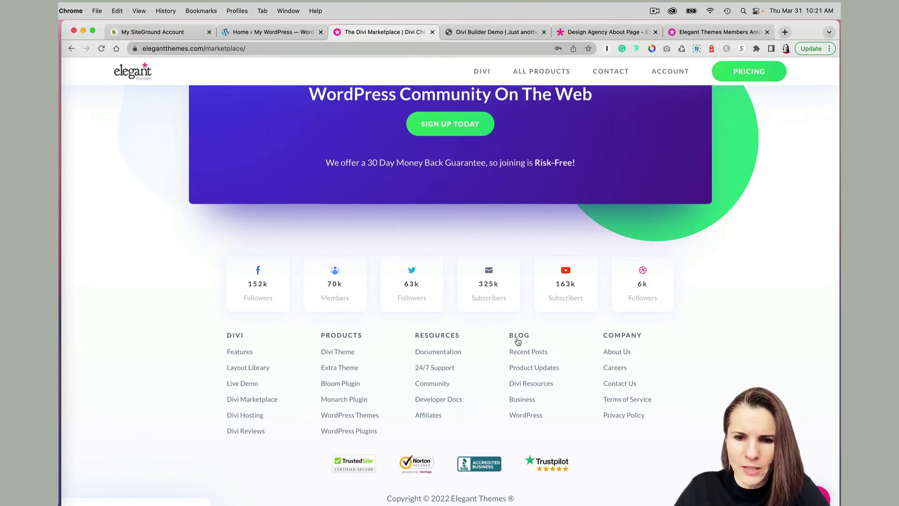
{"action": "left_click", "coordinate": [536, 389]}
{"action": "scroll", "coordinate": [486, 206], "scroll_direction": "down", "scroll_amount": 2}
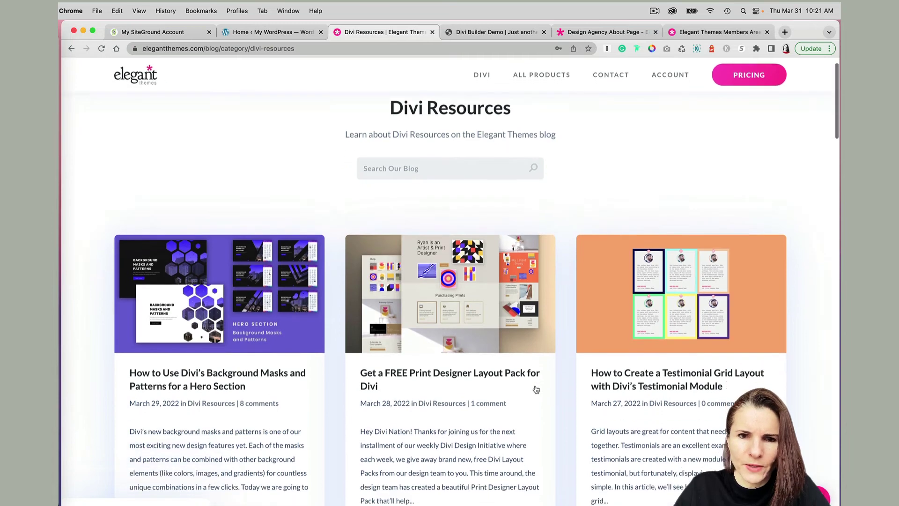
- Search the Elegant Themes blog for "header" and look through the resulting posts
{"action": "scroll", "coordinate": [486, 206], "scroll_direction": "up", "scroll_amount": 2}
{"action": "left_click", "coordinate": [472, 200]}
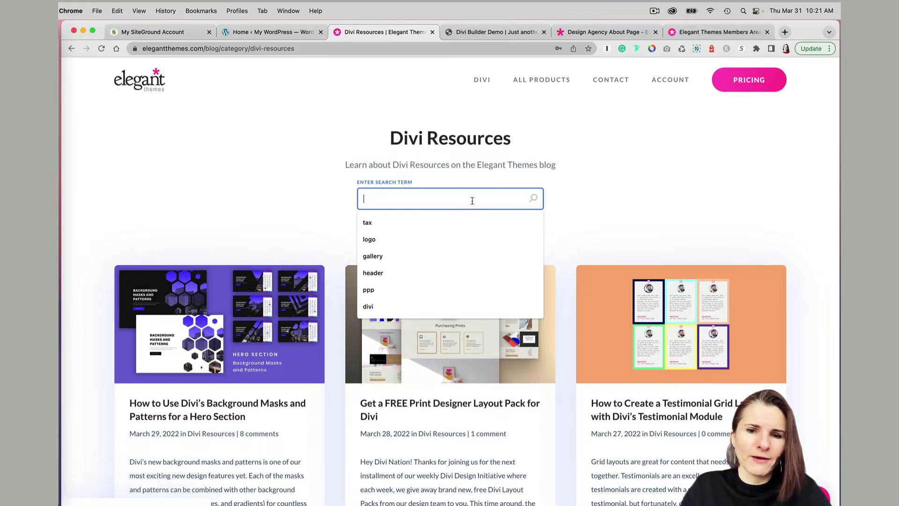
{"action": "type", "text": "header"}
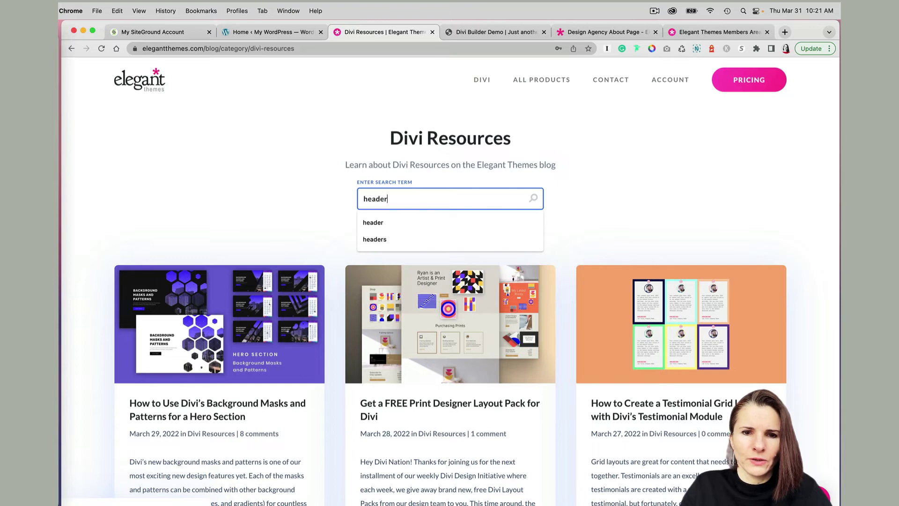
{"action": "key", "text": "Return"}
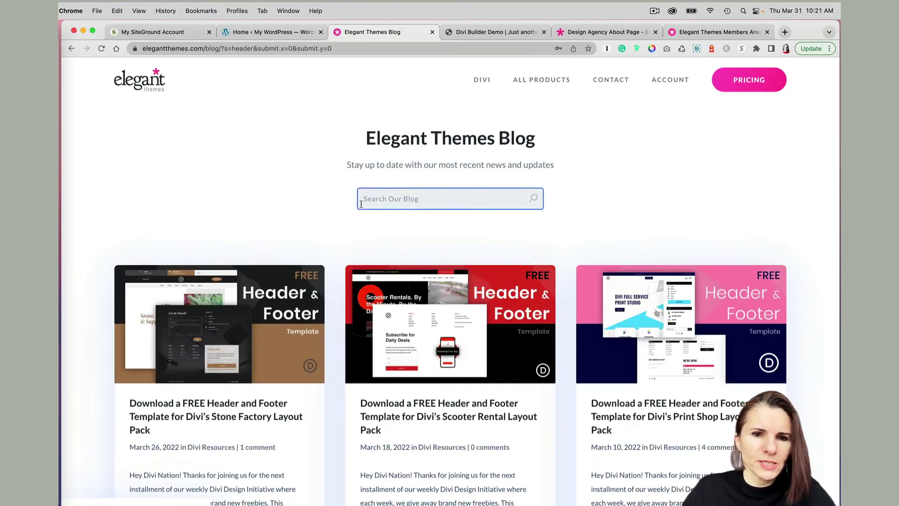
{"action": "scroll", "coordinate": [314, 208], "scroll_direction": "down", "scroll_amount": 3}
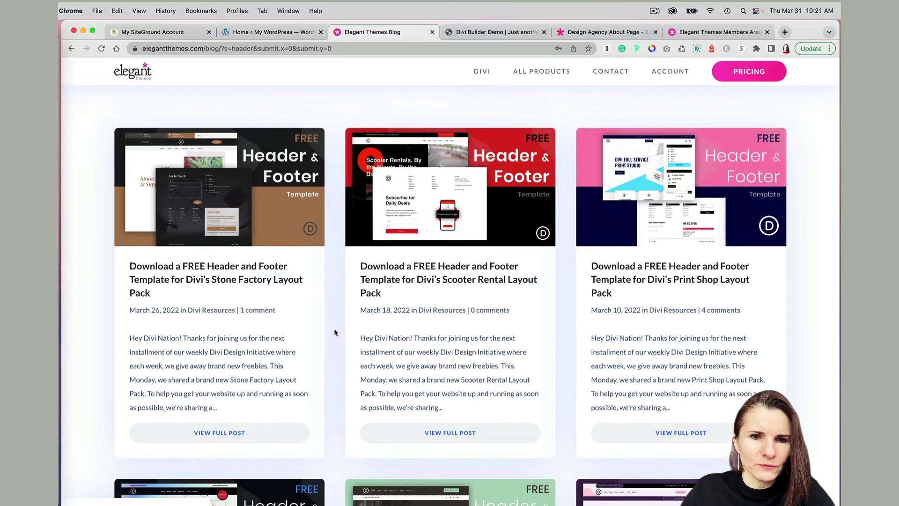
{"action": "scroll", "coordinate": [335, 332], "scroll_direction": "down", "scroll_amount": 1}
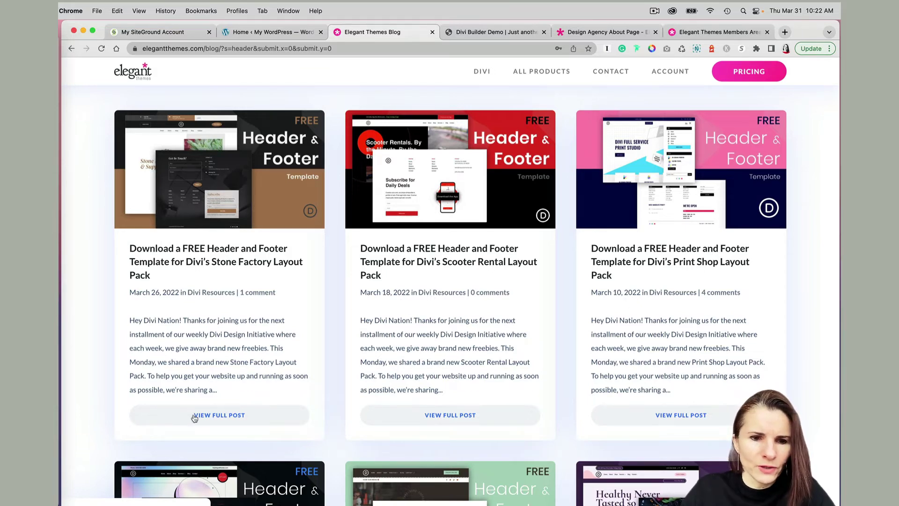
- Open the Stone Factory header and footer template post, review its designs, and select the download form's email address field
{"action": "left_click", "coordinate": [214, 415]}
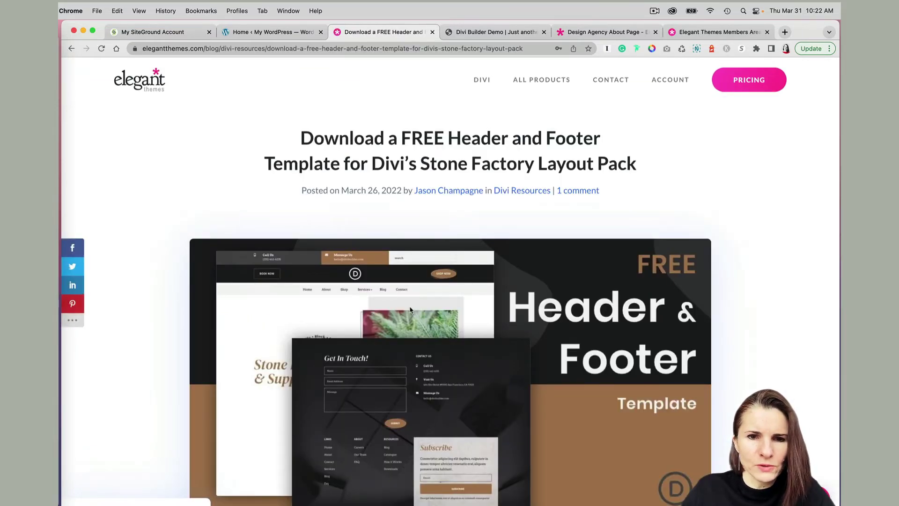
{"action": "scroll", "coordinate": [433, 351], "scroll_direction": "down", "scroll_amount": 3}
{"action": "scroll", "coordinate": [433, 351], "scroll_direction": "down", "scroll_amount": 10}
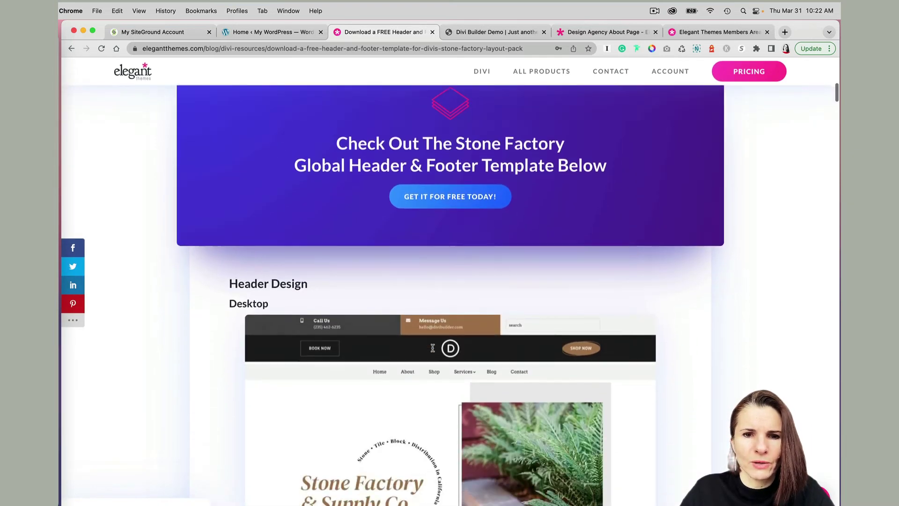
{"action": "scroll", "coordinate": [433, 351], "scroll_direction": "down", "scroll_amount": 10}
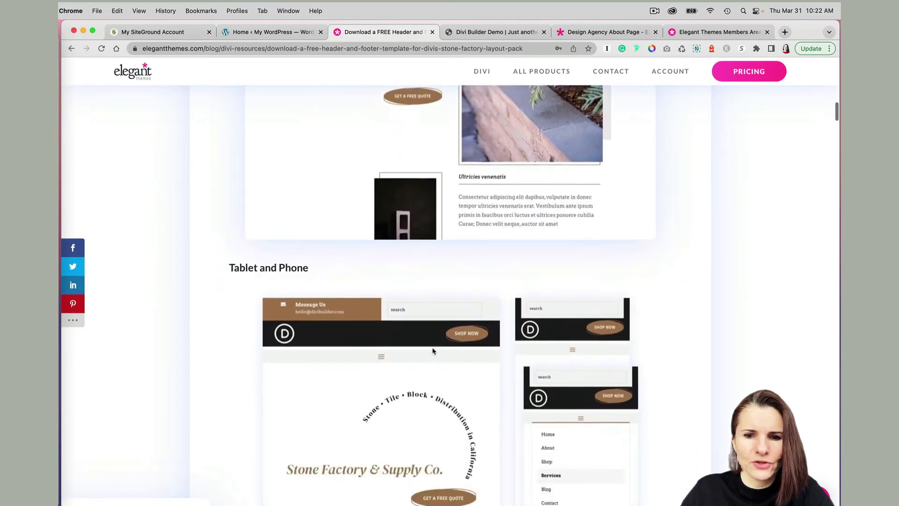
{"action": "scroll", "coordinate": [434, 351], "scroll_direction": "down", "scroll_amount": 10}
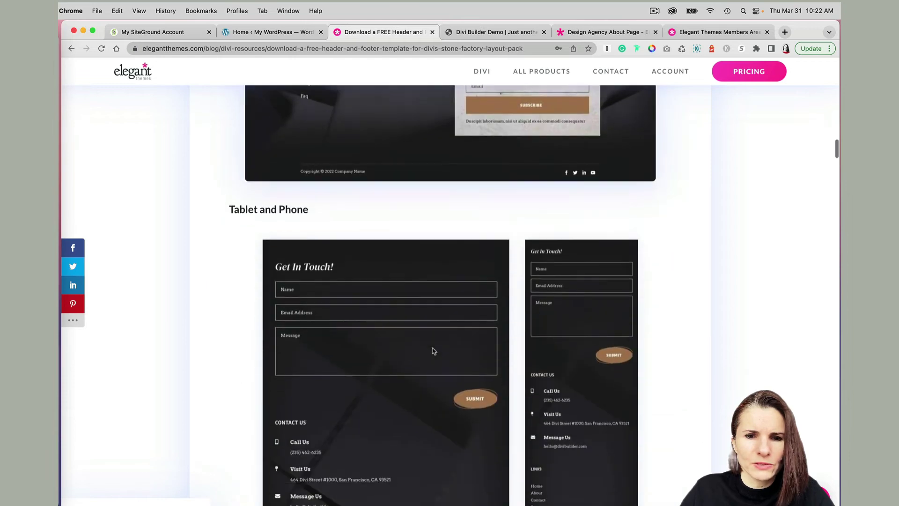
{"action": "scroll", "coordinate": [433, 351], "scroll_direction": "down", "scroll_amount": 5}
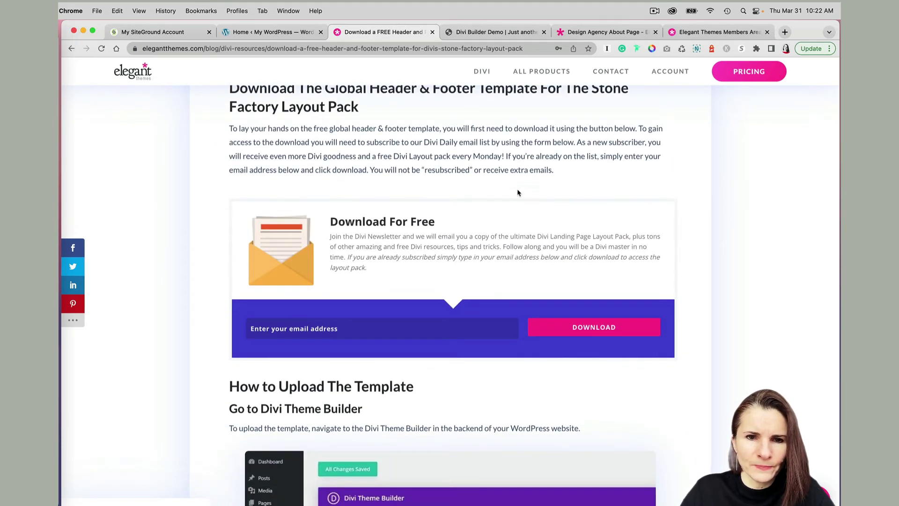
{"action": "scroll", "coordinate": [516, 204], "scroll_direction": "up", "scroll_amount": 1}
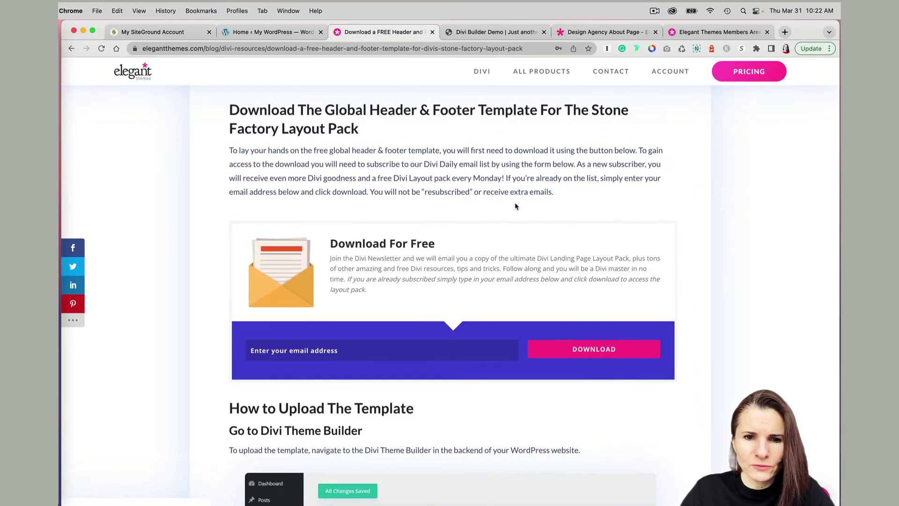
{"action": "left_click", "coordinate": [365, 352]}
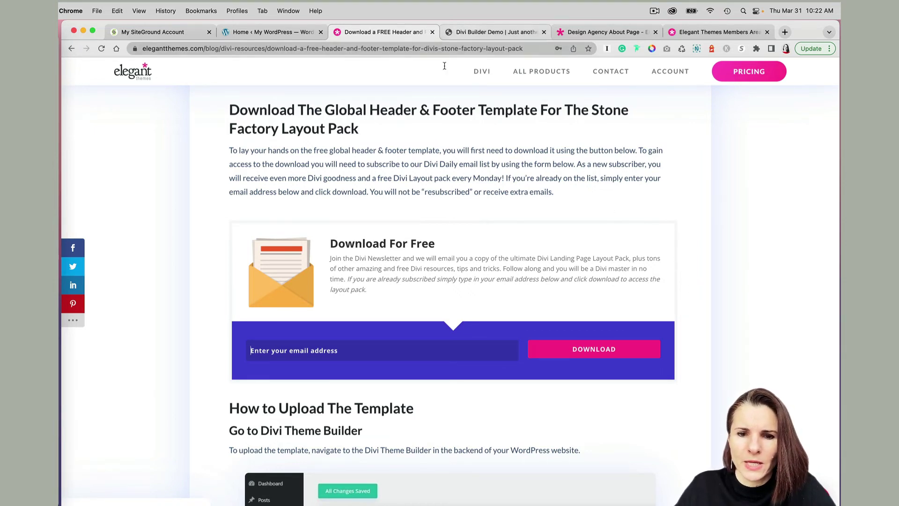
- Open the main Elegant Themes Blog from the footer links, search it for "footer", and look over the results
{"action": "scroll", "coordinate": [530, 409], "scroll_direction": "down", "scroll_amount": 15}
{"action": "scroll", "coordinate": [529, 409], "scroll_direction": "down", "scroll_amount": 20}
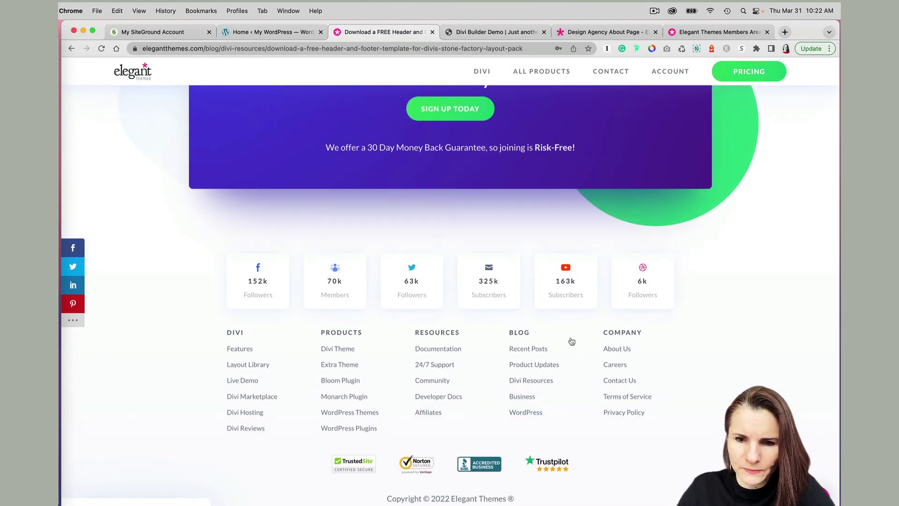
{"action": "left_click", "coordinate": [523, 335]}
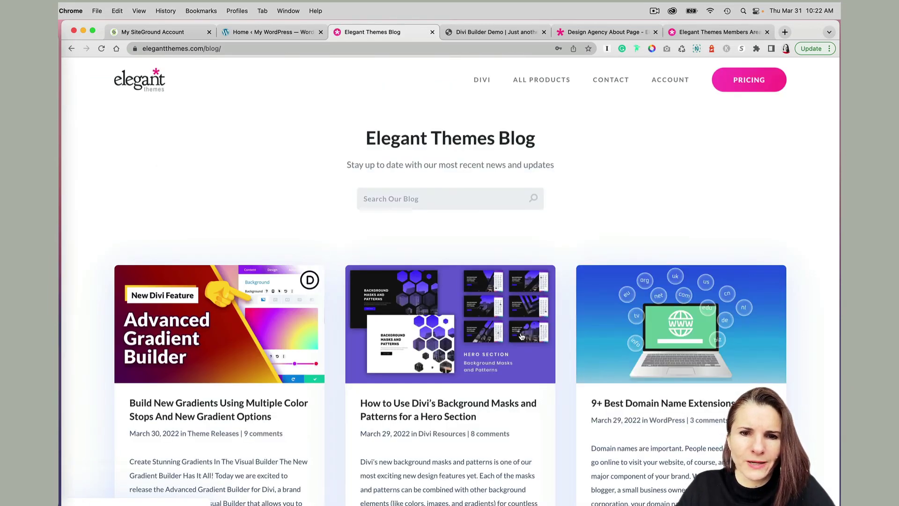
{"action": "left_click", "coordinate": [430, 200]}
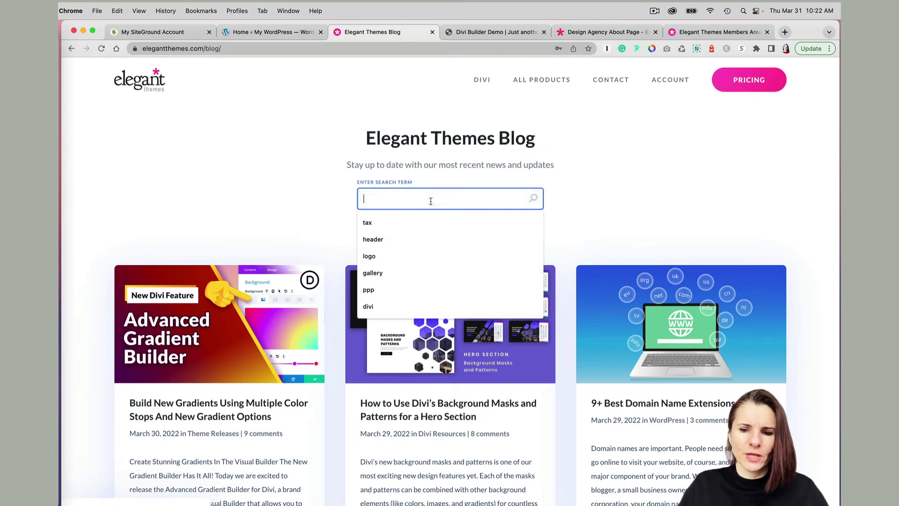
{"action": "type", "text": "foote"}
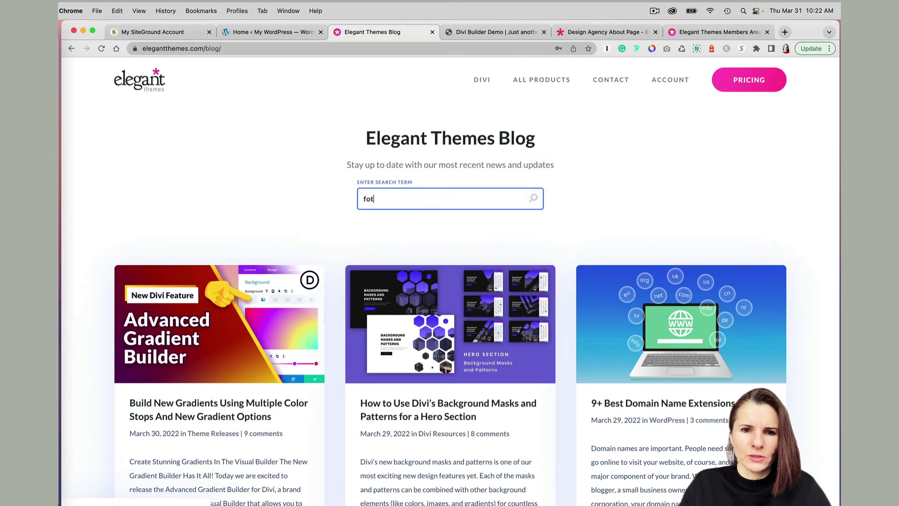
{"action": "type", "text": "r"}
{"action": "key", "text": "Return"}
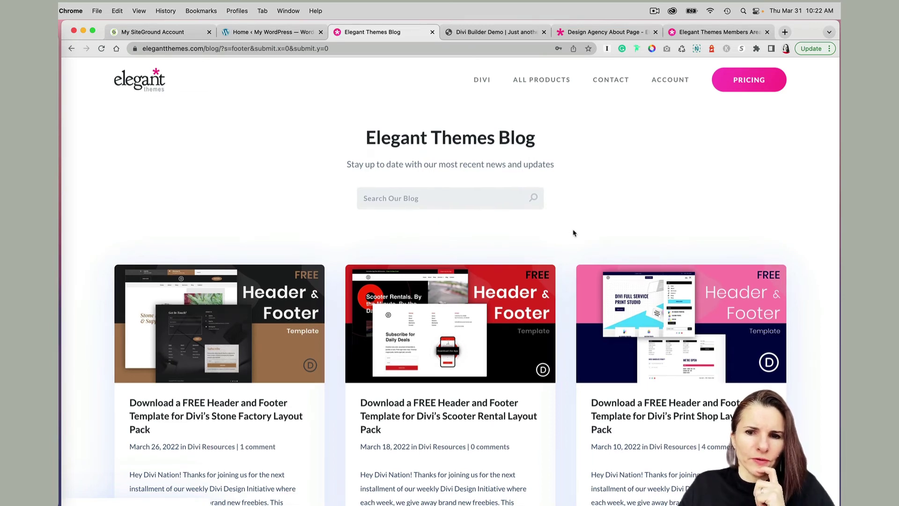
{"action": "scroll", "coordinate": [571, 231], "scroll_direction": "down", "scroll_amount": 1}
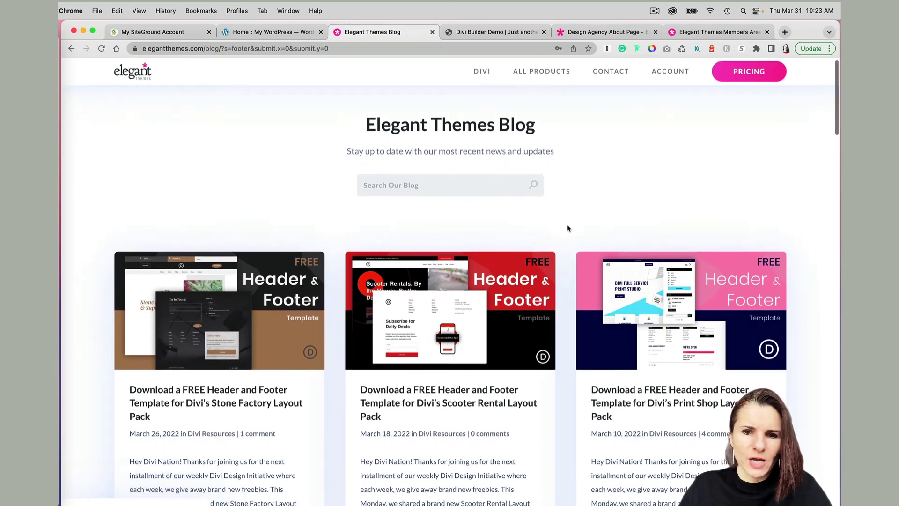
{"action": "scroll", "coordinate": [568, 228], "scroll_direction": "down", "scroll_amount": 2}
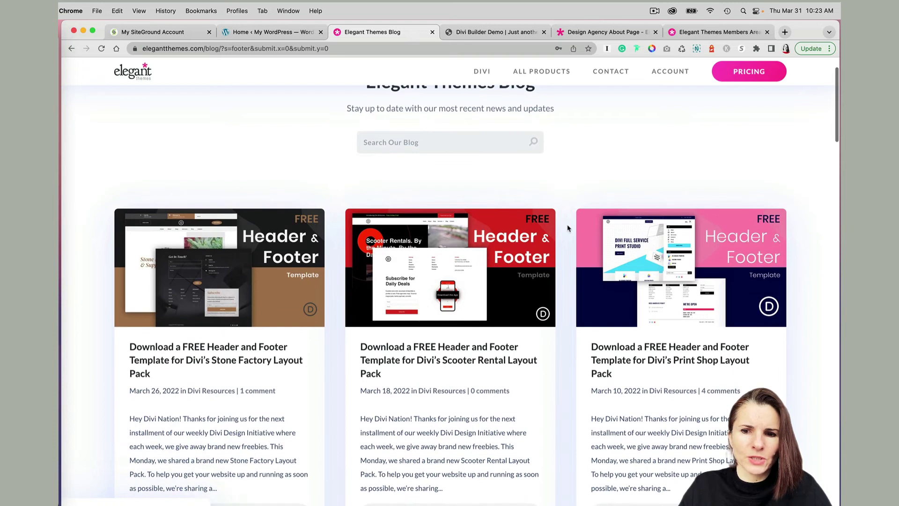
- Search the Elegant Themes blog for "hero sections"
{"action": "scroll", "coordinate": [568, 228], "scroll_direction": "up", "scroll_amount": 2}
{"action": "left_click", "coordinate": [421, 199]}
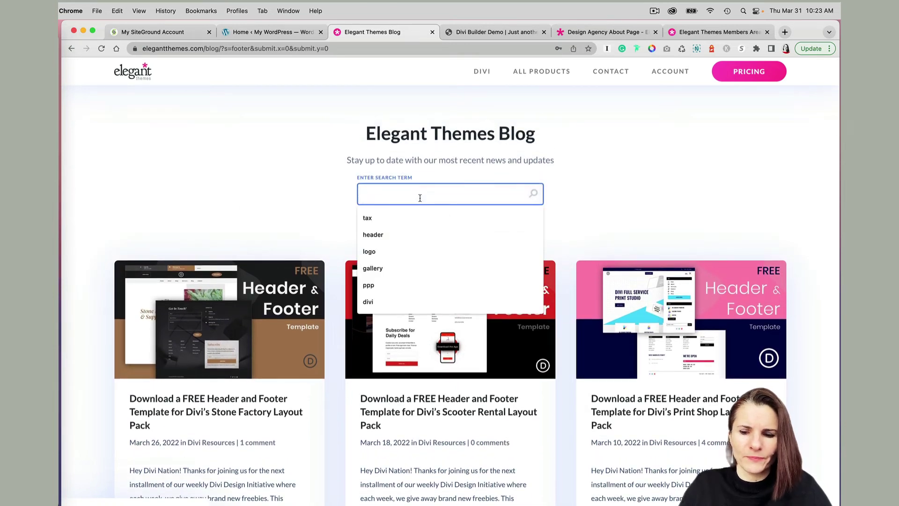
{"action": "type", "text": "hero"}
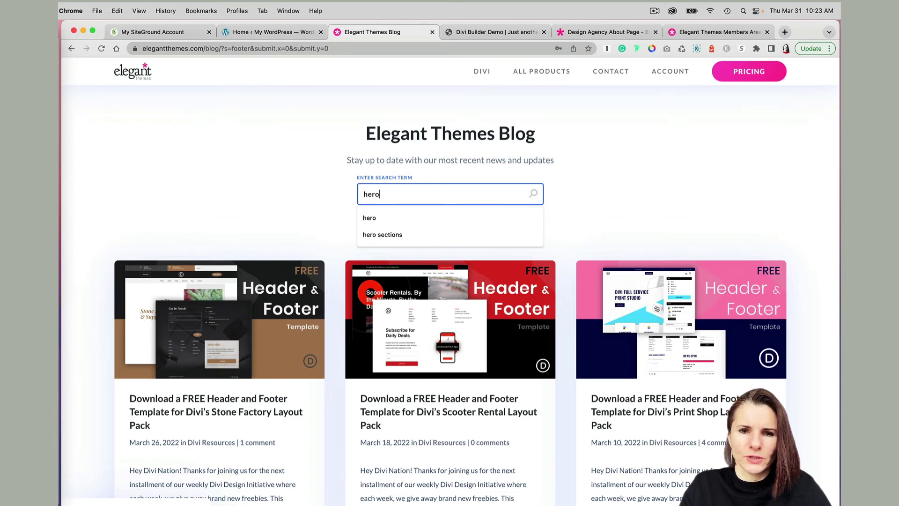
{"action": "type", "text": " sections"}
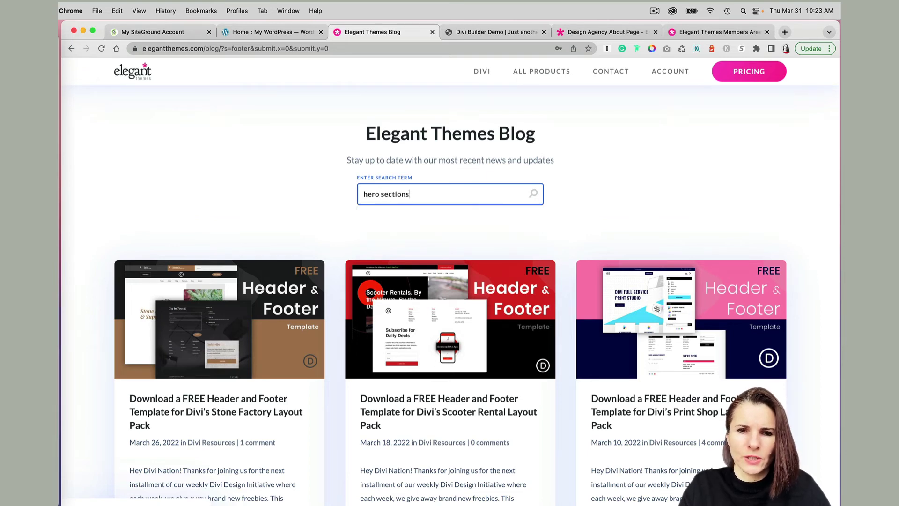
{"action": "key", "text": "Return"}
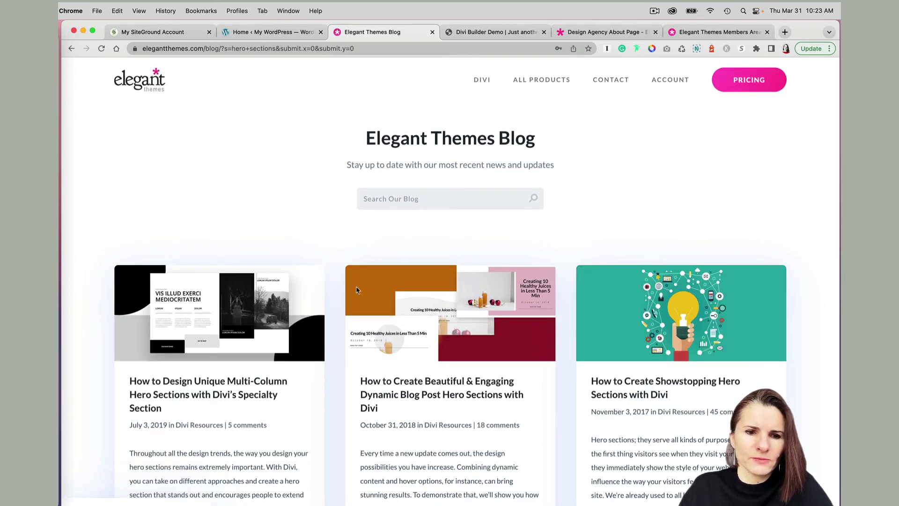
- Open the post on designing unique multi-column hero sections with Divi's Specialty Section and read through its design instructions
{"action": "left_click", "coordinate": [236, 396]}
{"action": "scroll", "coordinate": [489, 377], "scroll_direction": "down", "scroll_amount": 10}
{"action": "scroll", "coordinate": [488, 377], "scroll_direction": "down", "scroll_amount": 15}
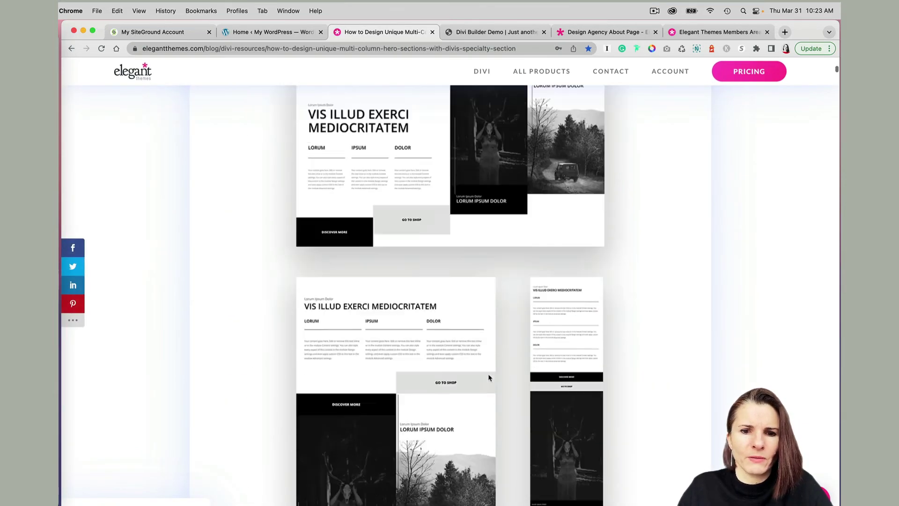
{"action": "scroll", "coordinate": [488, 376], "scroll_direction": "down", "scroll_amount": 15}
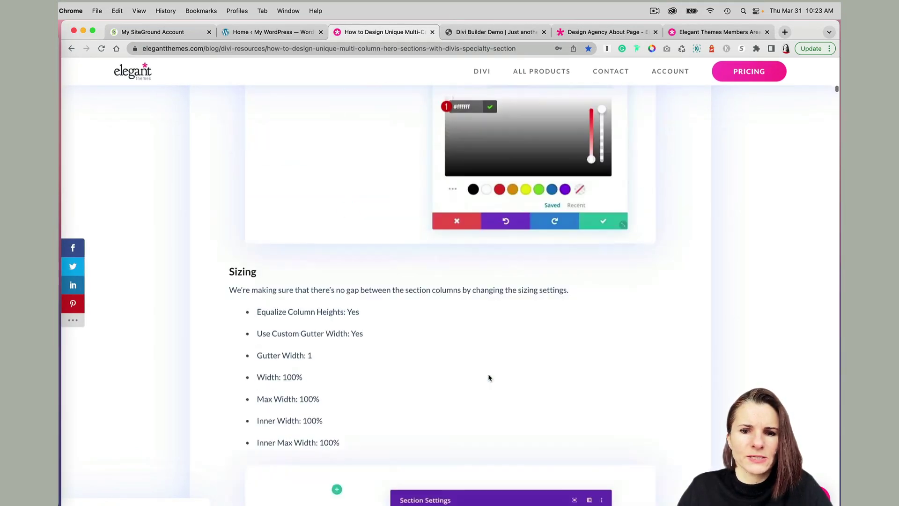
{"action": "scroll", "coordinate": [488, 377], "scroll_direction": "down", "scroll_amount": 10}
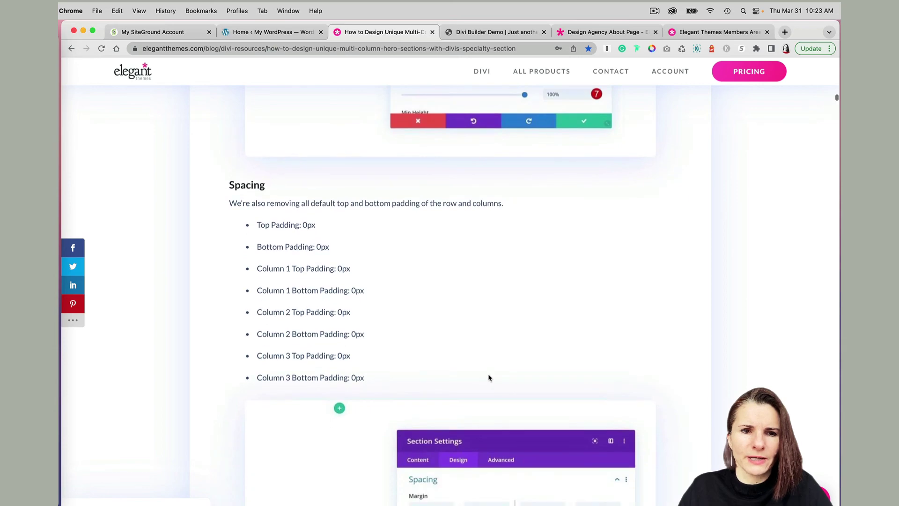
- Read through the hero section tutorial's spacing, text, heading, row and divider settings down to adding Text Module #2 to Column 1
{"action": "scroll", "coordinate": [489, 377], "scroll_direction": "down", "scroll_amount": 15}
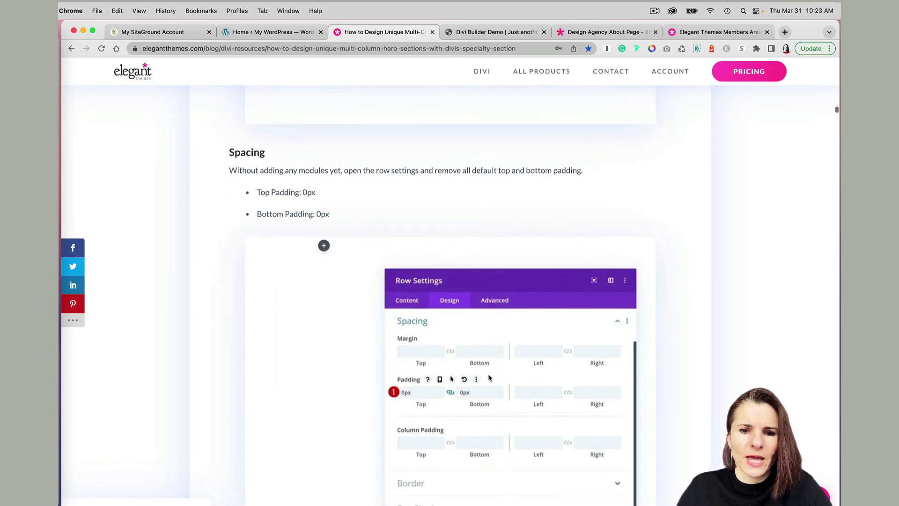
{"action": "scroll", "coordinate": [489, 377], "scroll_direction": "down", "scroll_amount": 15}
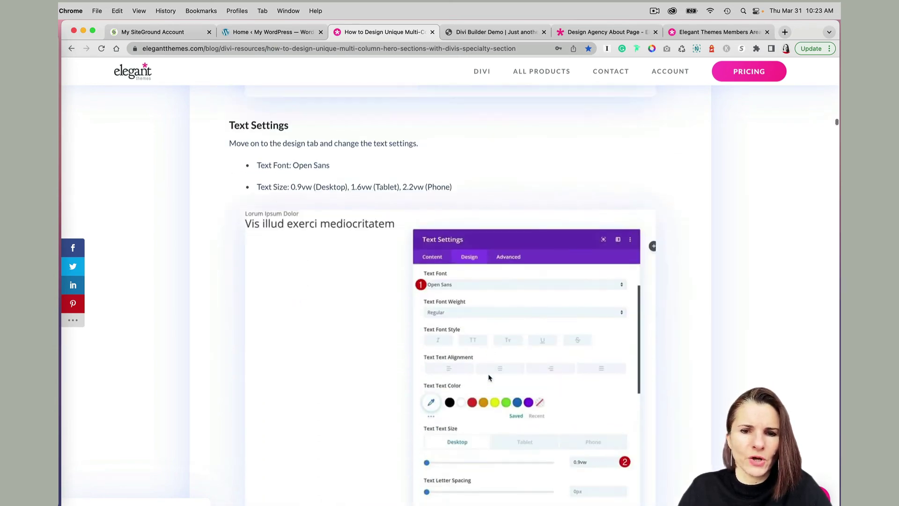
{"action": "scroll", "coordinate": [488, 378], "scroll_direction": "down", "scroll_amount": 15}
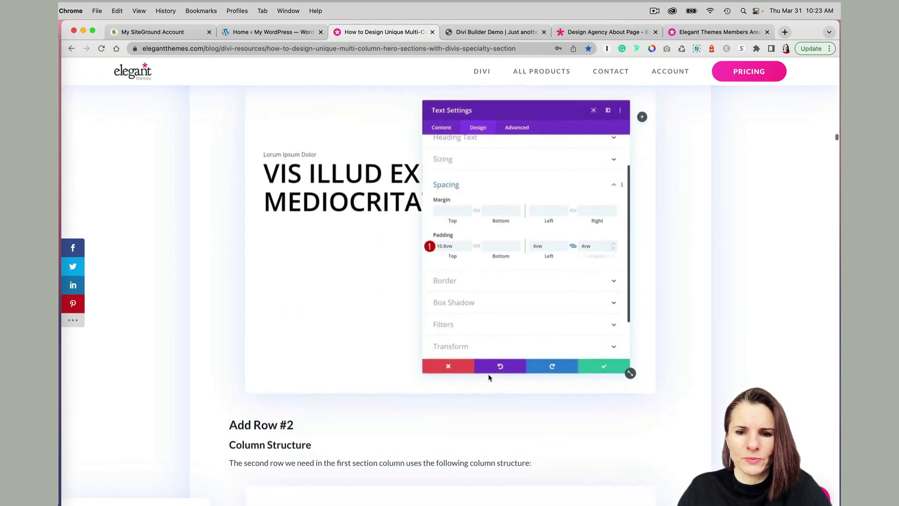
{"action": "scroll", "coordinate": [489, 378], "scroll_direction": "down", "scroll_amount": 15}
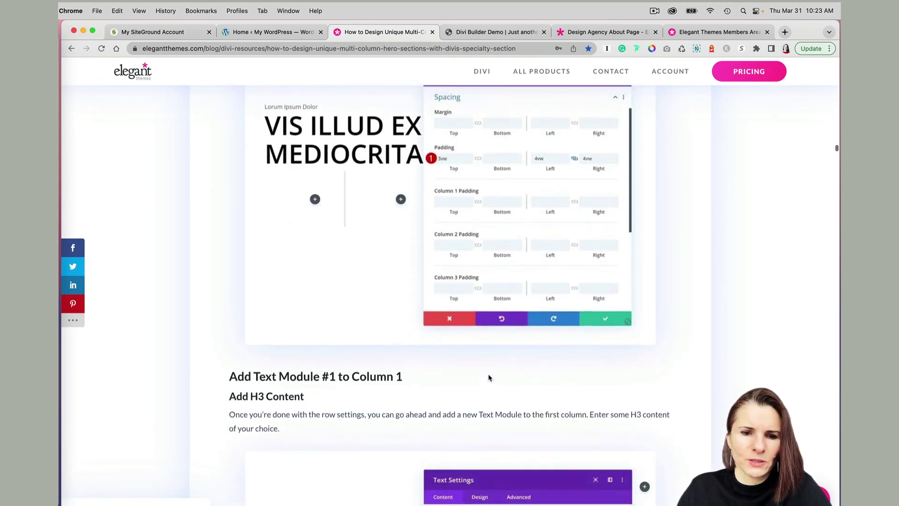
{"action": "scroll", "coordinate": [489, 377], "scroll_direction": "down", "scroll_amount": 5}
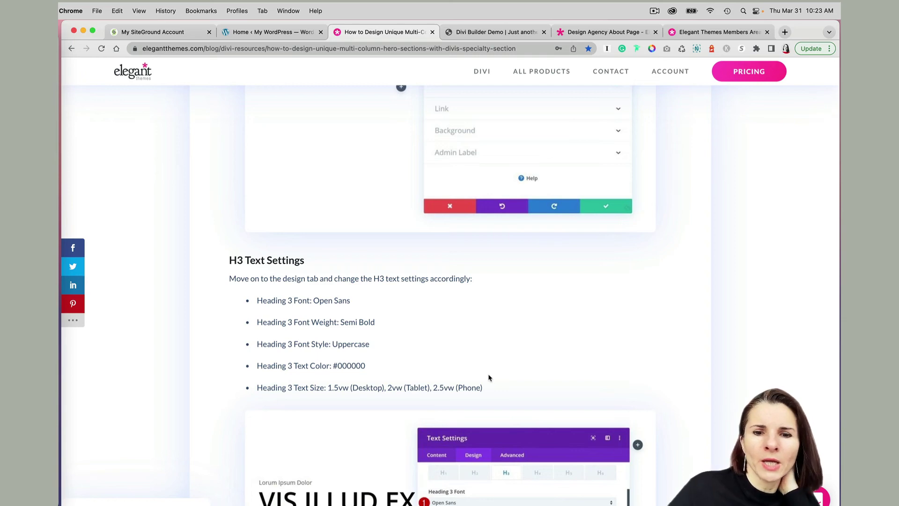
{"action": "scroll", "coordinate": [518, 334], "scroll_direction": "down", "scroll_amount": 2}
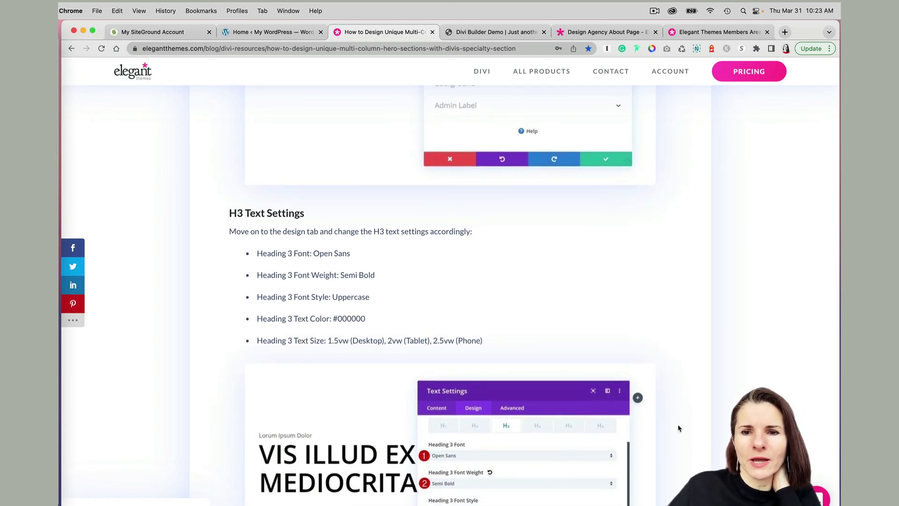
{"action": "scroll", "coordinate": [679, 428], "scroll_direction": "down", "scroll_amount": 15}
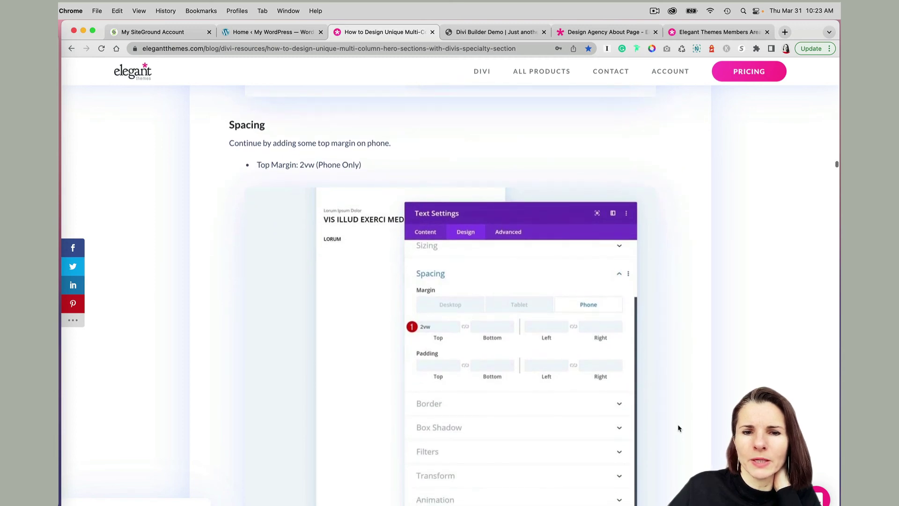
{"action": "scroll", "coordinate": [679, 428], "scroll_direction": "down", "scroll_amount": 10}
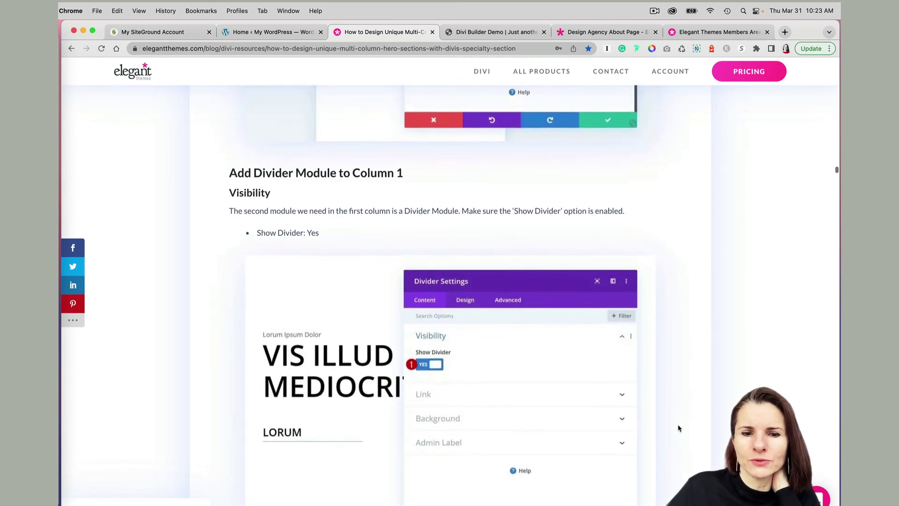
{"action": "scroll", "coordinate": [679, 428], "scroll_direction": "down", "scroll_amount": 5}
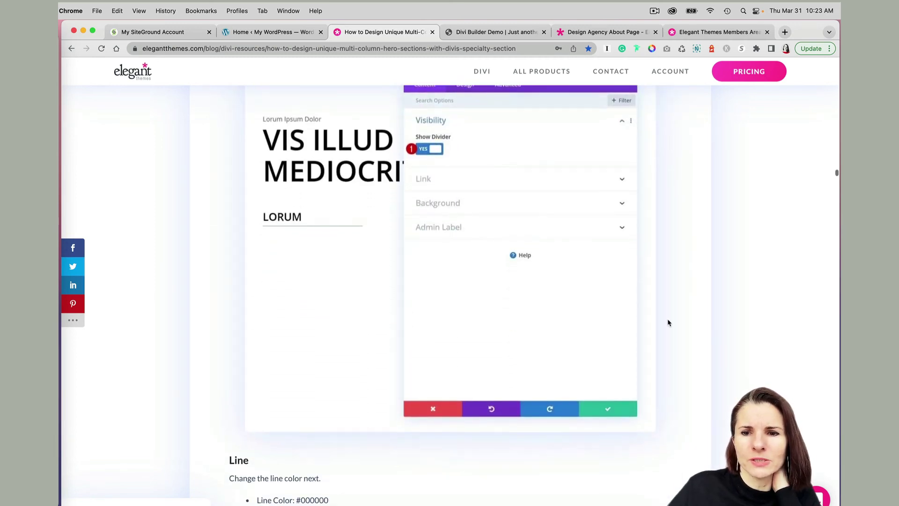
{"action": "scroll", "coordinate": [668, 323], "scroll_direction": "down", "scroll_amount": 12}
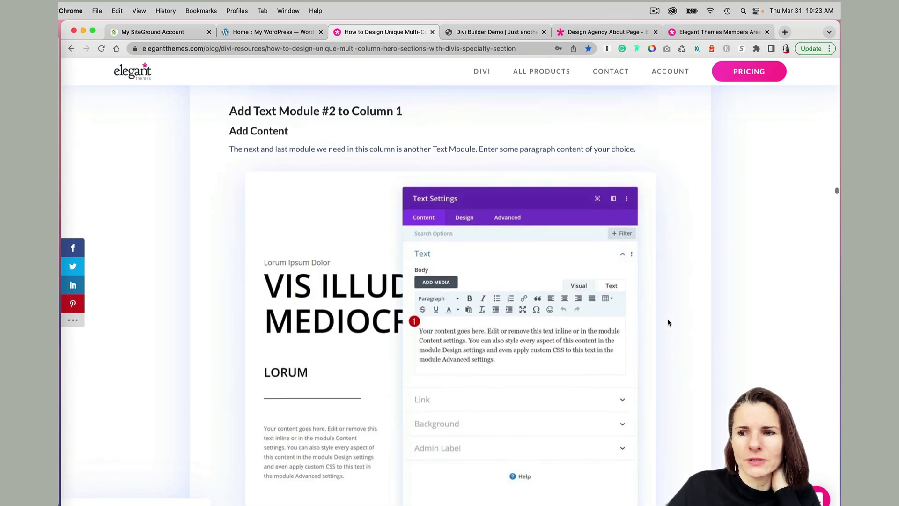
- Go back to the tutorial's free hero section layout download form and review it along with the specialty section column structure
{"action": "scroll", "coordinate": [668, 323], "scroll_direction": "up", "scroll_amount": 20}
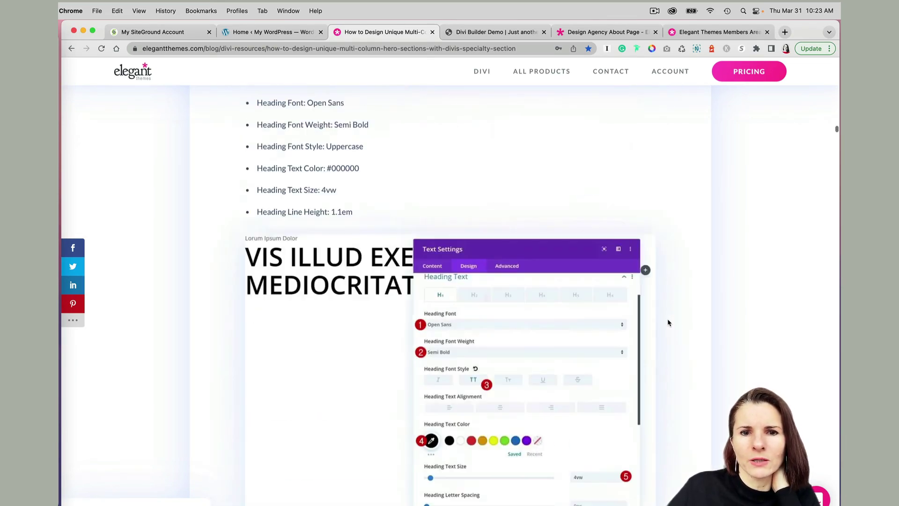
{"action": "scroll", "coordinate": [669, 323], "scroll_direction": "up", "scroll_amount": 15}
{"action": "scroll", "coordinate": [667, 323], "scroll_direction": "up", "scroll_amount": 5}
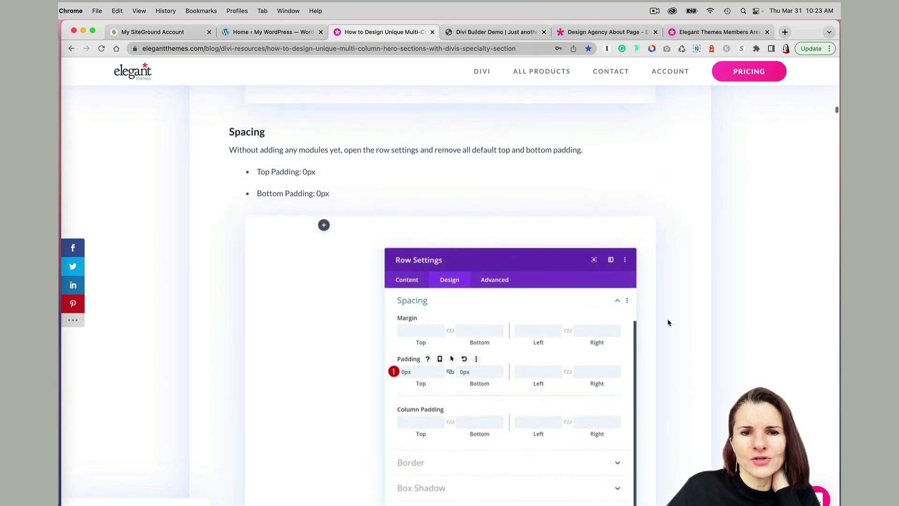
{"action": "scroll", "coordinate": [668, 322], "scroll_direction": "up", "scroll_amount": 15}
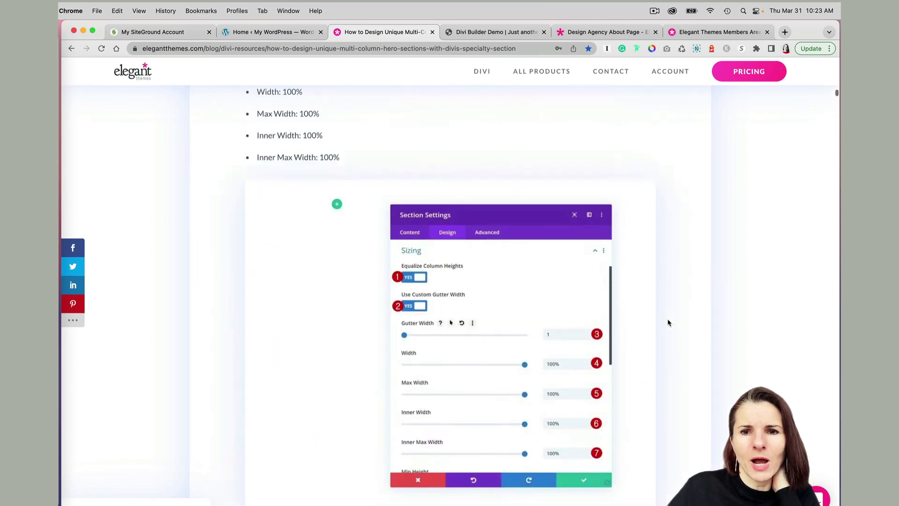
{"action": "scroll", "coordinate": [667, 322], "scroll_direction": "up", "scroll_amount": 1}
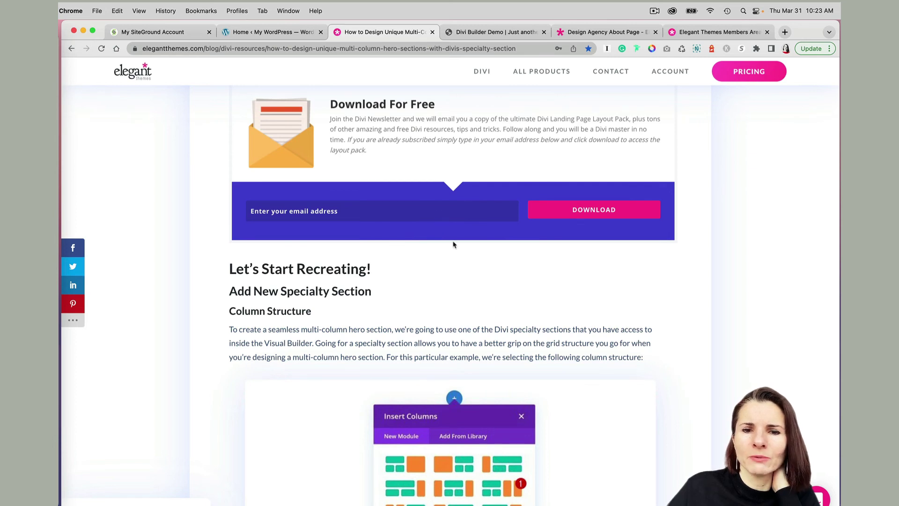
{"action": "scroll", "coordinate": [453, 241], "scroll_direction": "up", "scroll_amount": 5}
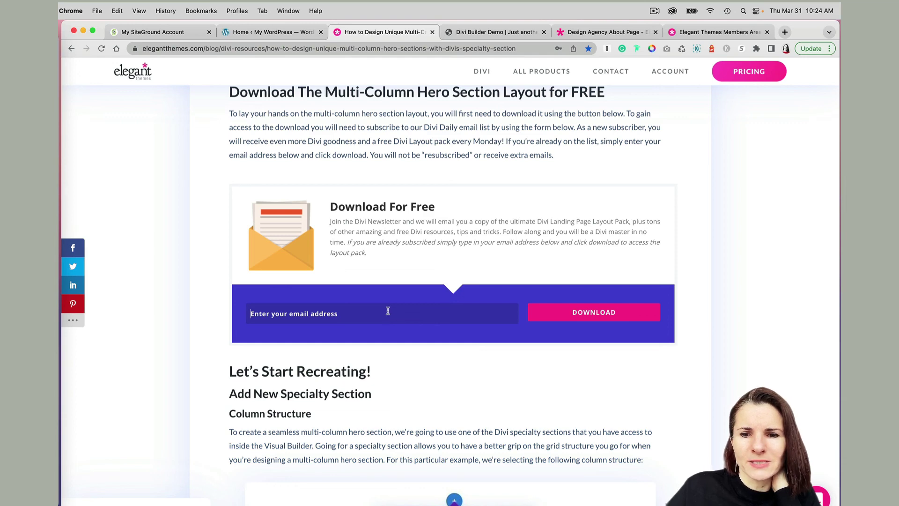
{"action": "scroll", "coordinate": [460, 440], "scroll_direction": "down", "scroll_amount": 5}
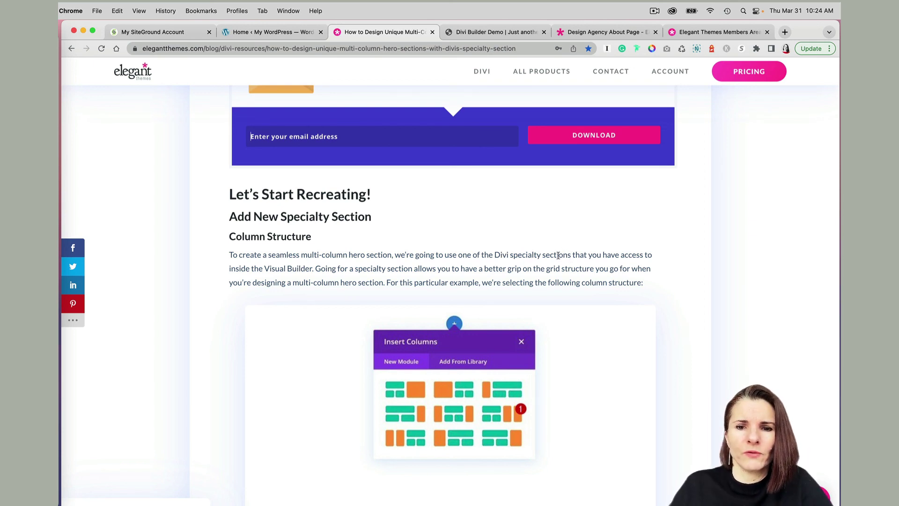
- Return to the start of the hero section post and open the Divi product page from the site header
{"action": "scroll", "coordinate": [659, 274], "scroll_direction": "up", "scroll_amount": 15}
{"action": "scroll", "coordinate": [658, 273], "scroll_direction": "down", "scroll_amount": 2}
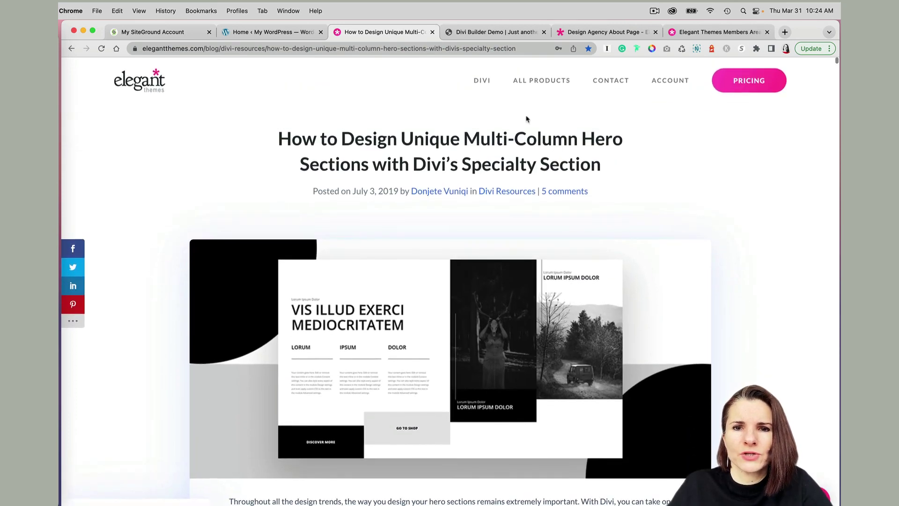
{"action": "left_click", "coordinate": [480, 80]}
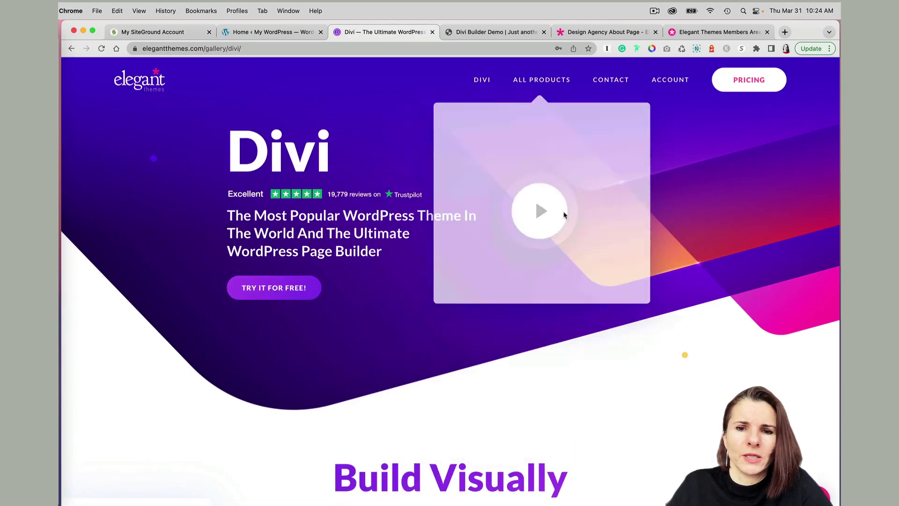